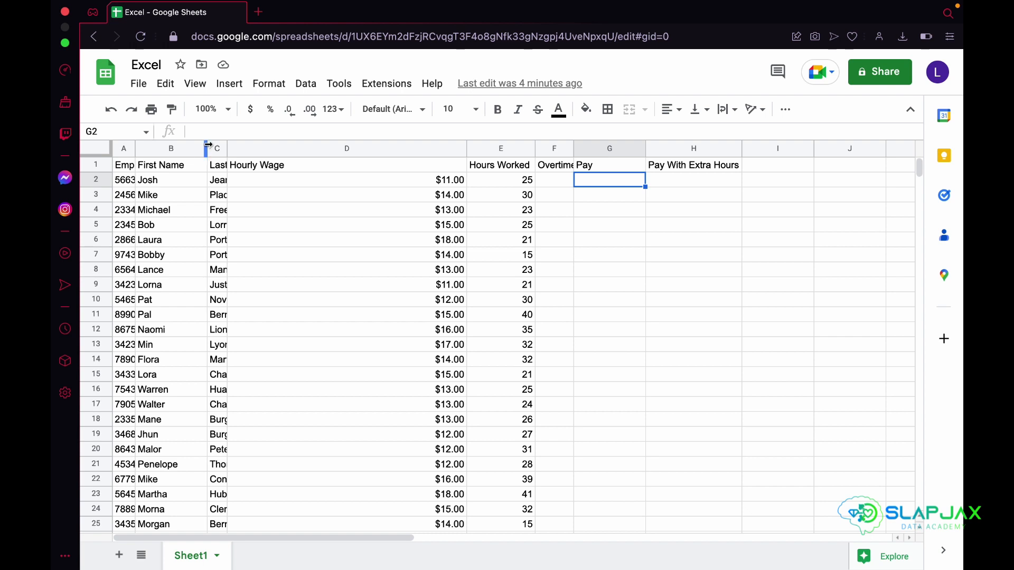
- Fit the widths of the Employee ID, First Name, Hourly Wage, Overtime Hours and Pay columns to their contents
{"action": "left_click_drag", "start_coordinate": [207, 145], "coordinate": [187, 145]}
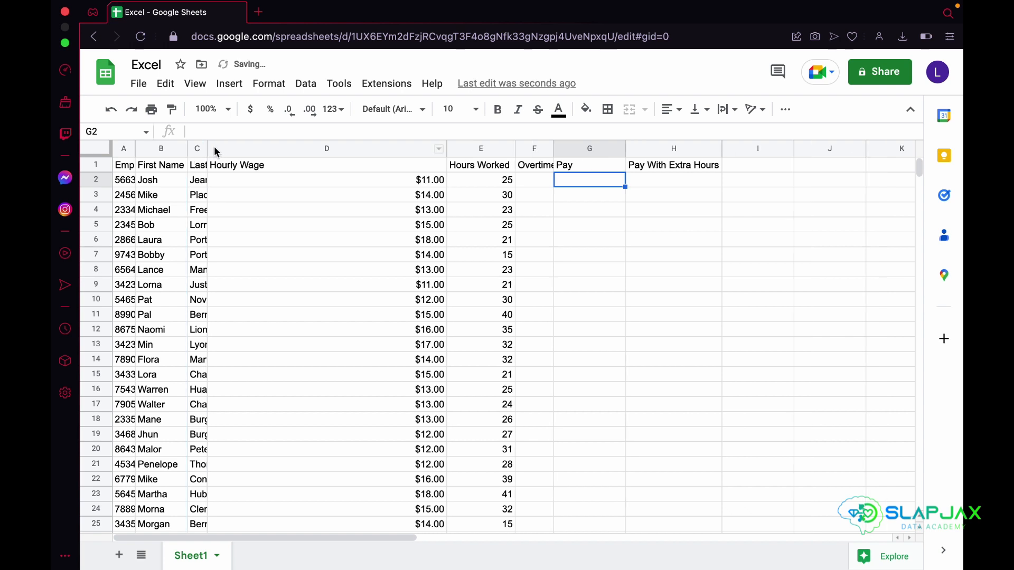
{"action": "double_click", "coordinate": [135, 149]}
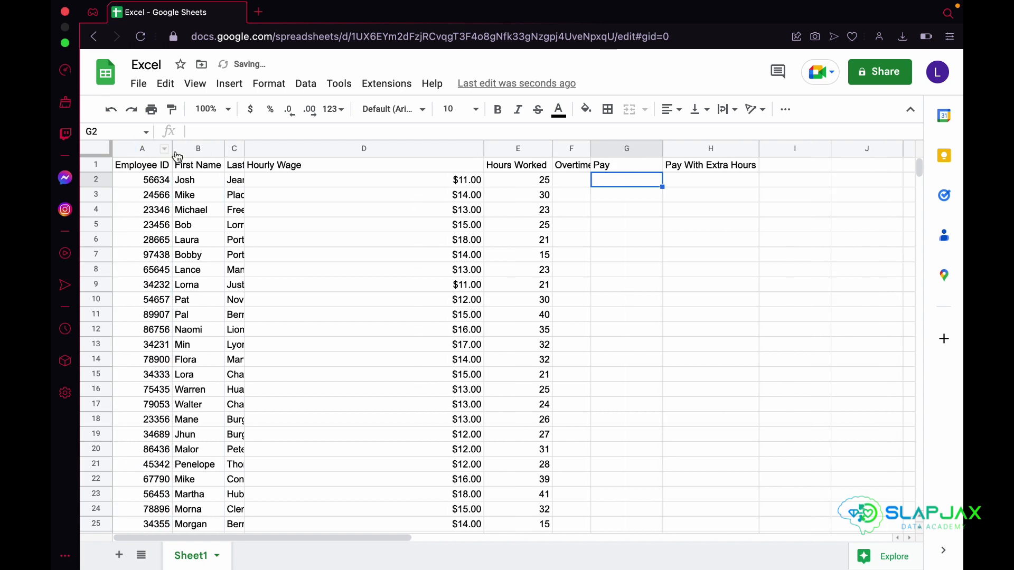
{"action": "double_click", "coordinate": [484, 148]}
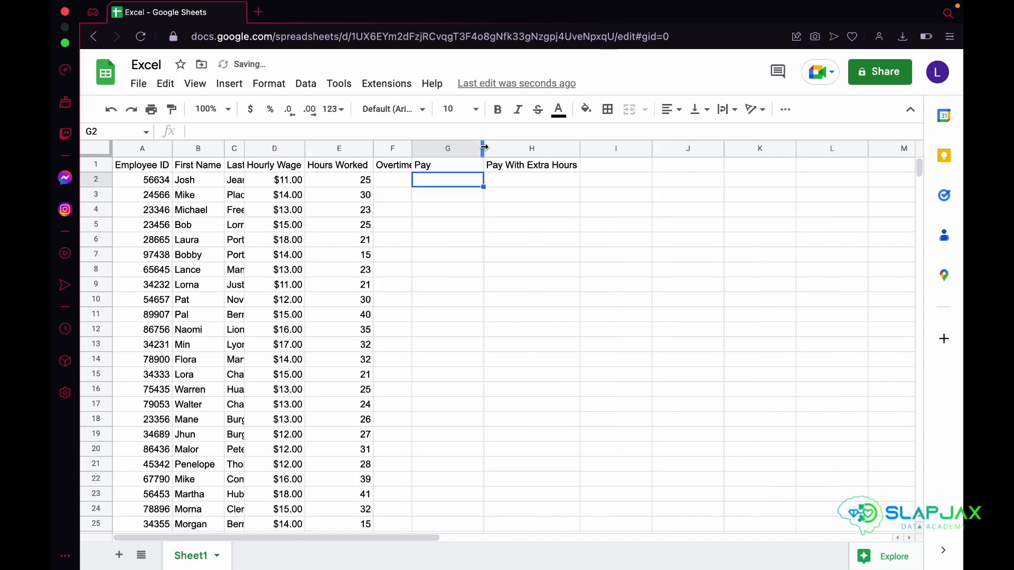
{"action": "double_click", "coordinate": [412, 148]}
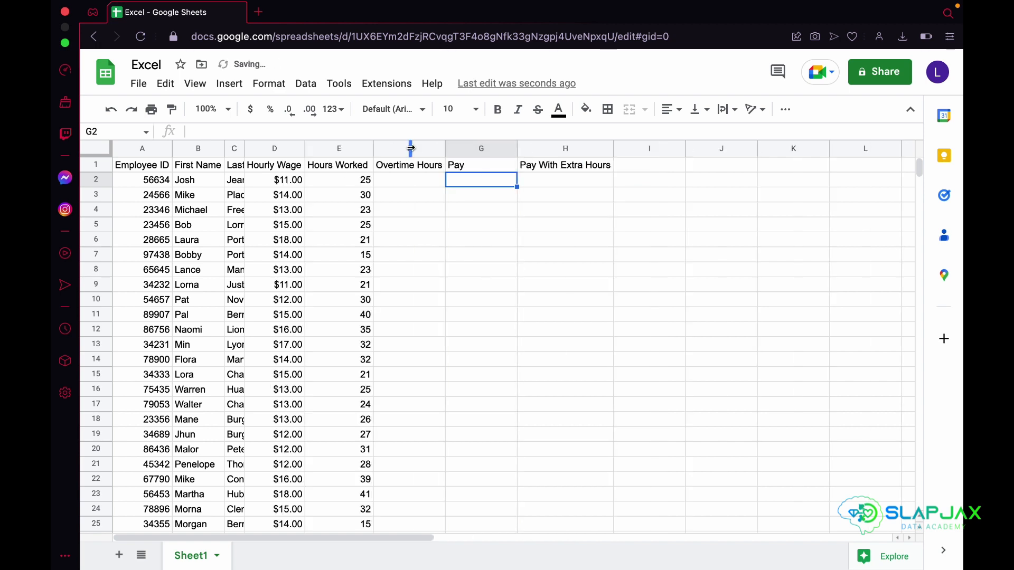
{"action": "left_click", "coordinate": [513, 149]}
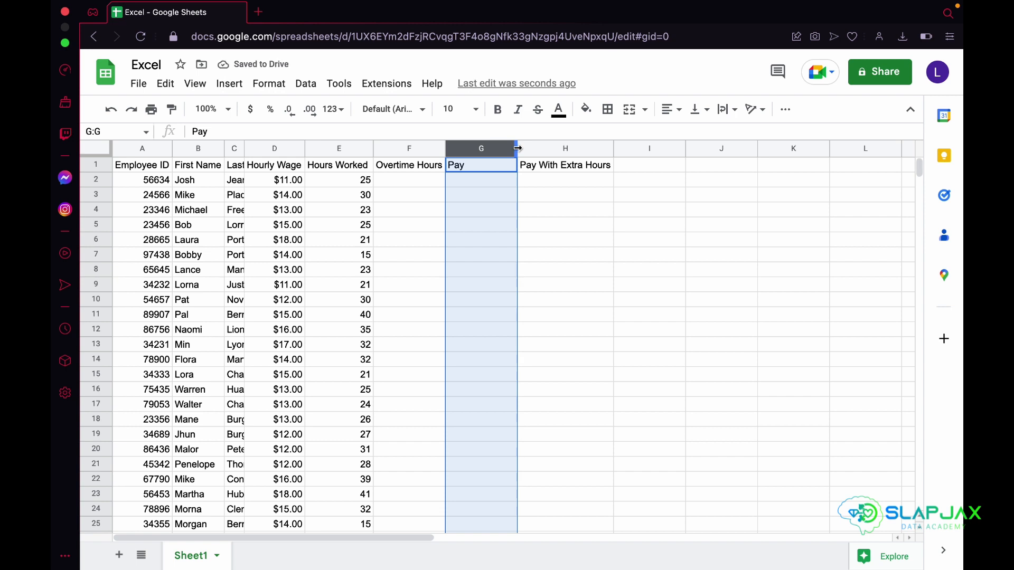
{"action": "double_click", "coordinate": [517, 148]}
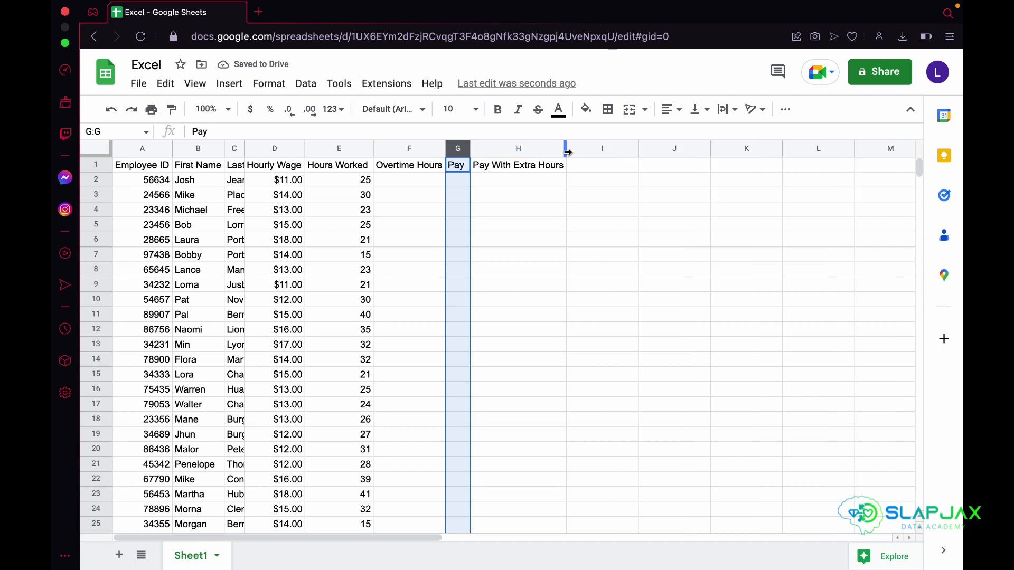
- Enter the formula =(D2*E2) in cell G2 to multiply the first employee's hourly wage by hours worked
{"action": "left_click", "coordinate": [516, 181]}
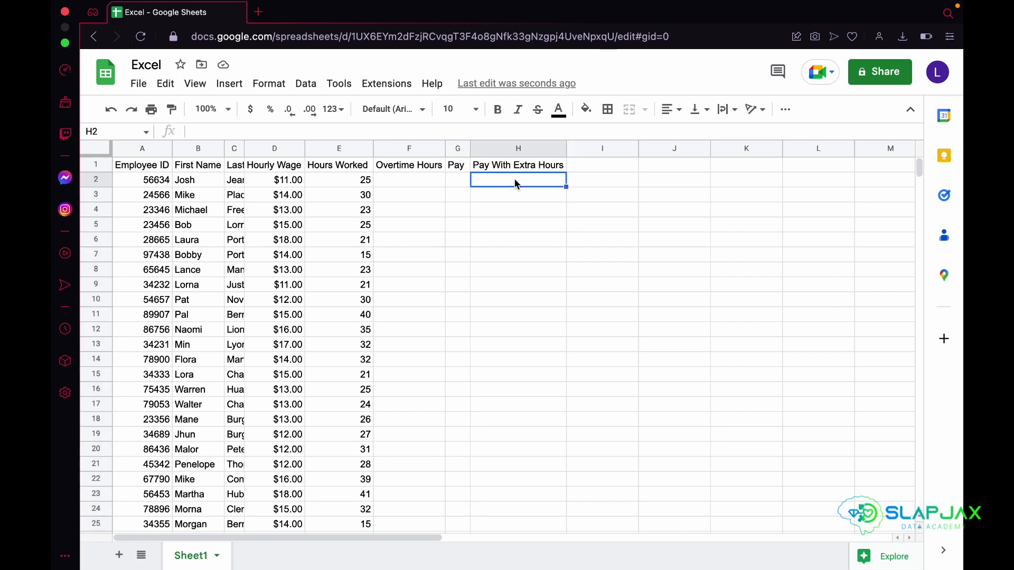
{"action": "left_click", "coordinate": [411, 180]}
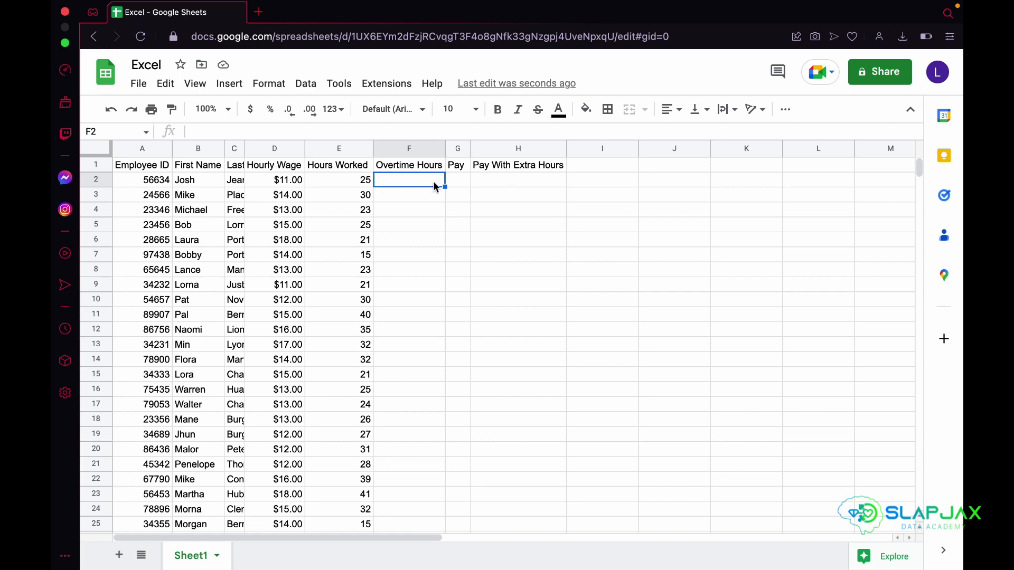
{"action": "left_click", "coordinate": [458, 182]}
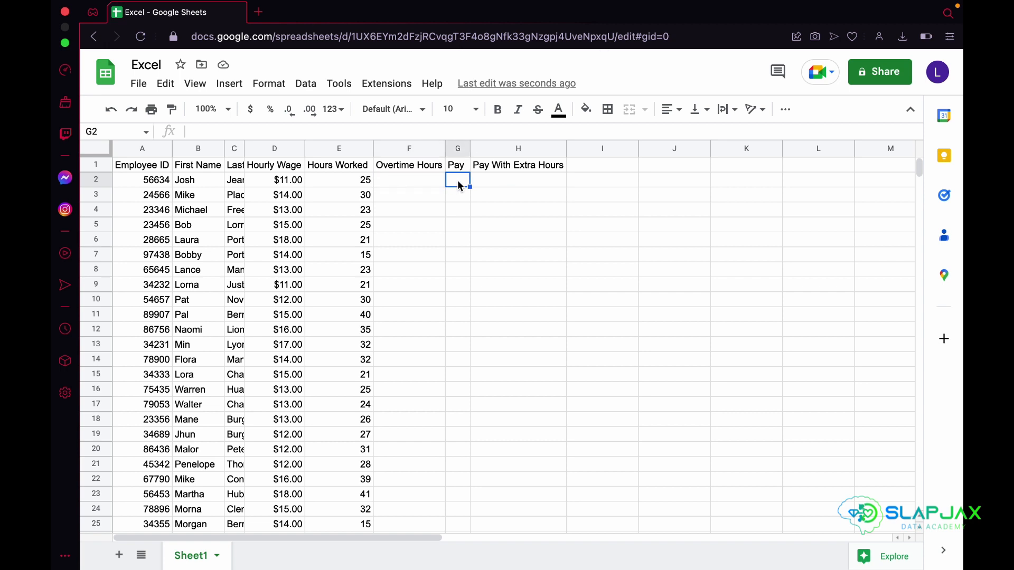
{"action": "type", "text": "="}
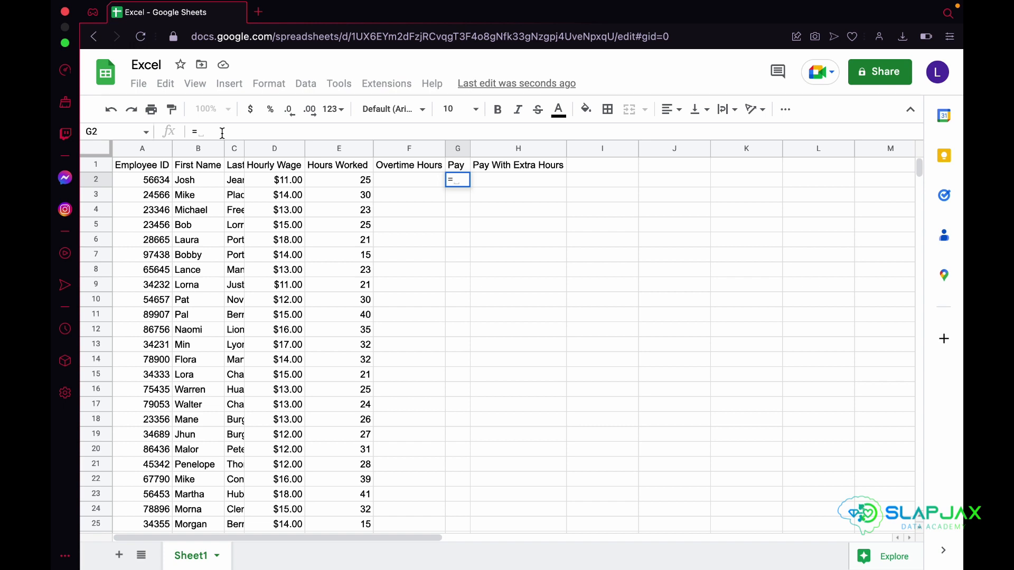
{"action": "type", "text": "("}
{"action": "left_click", "coordinate": [260, 182]}
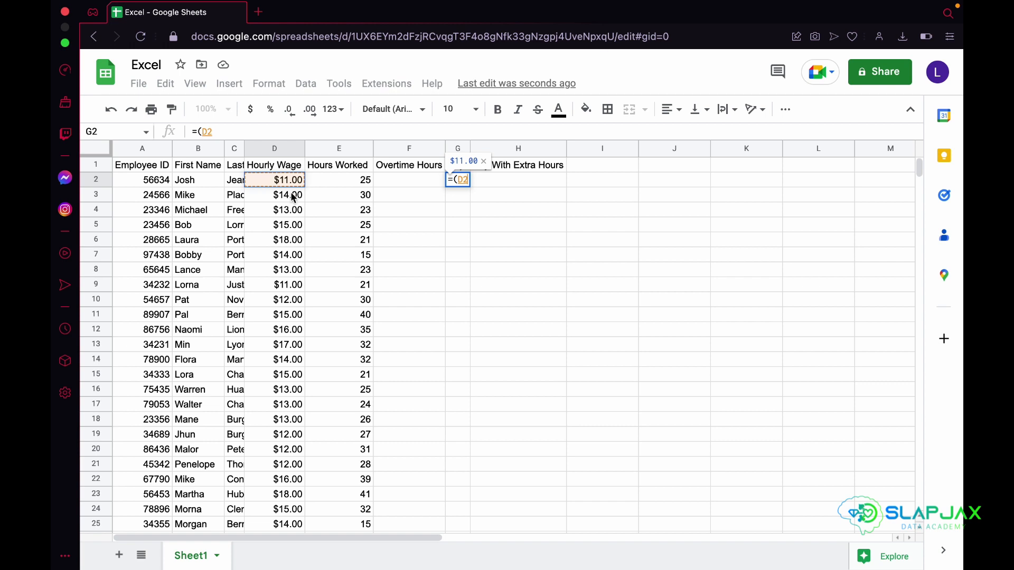
{"action": "type", "text": "*"}
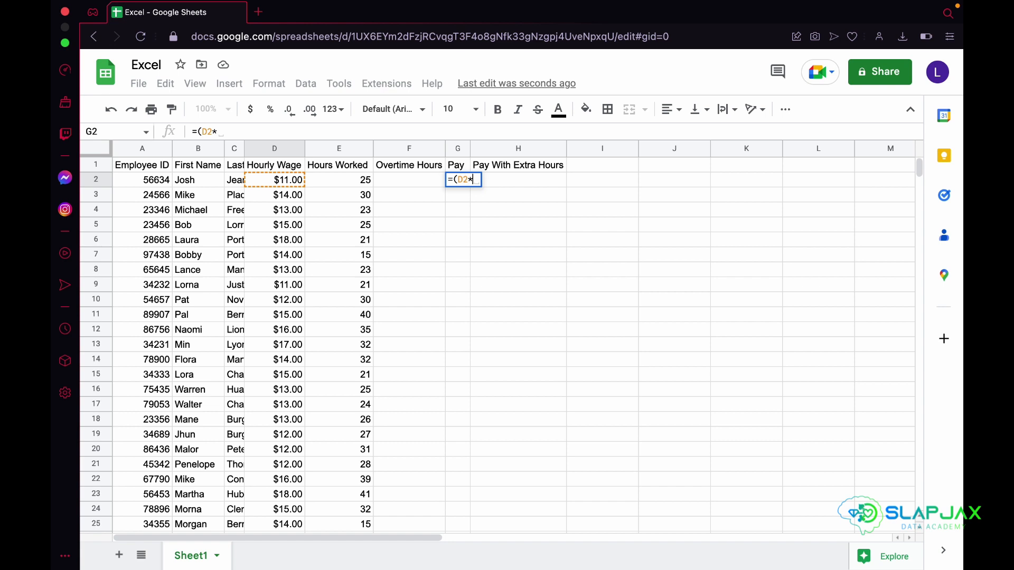
{"action": "left_click", "coordinate": [341, 182]}
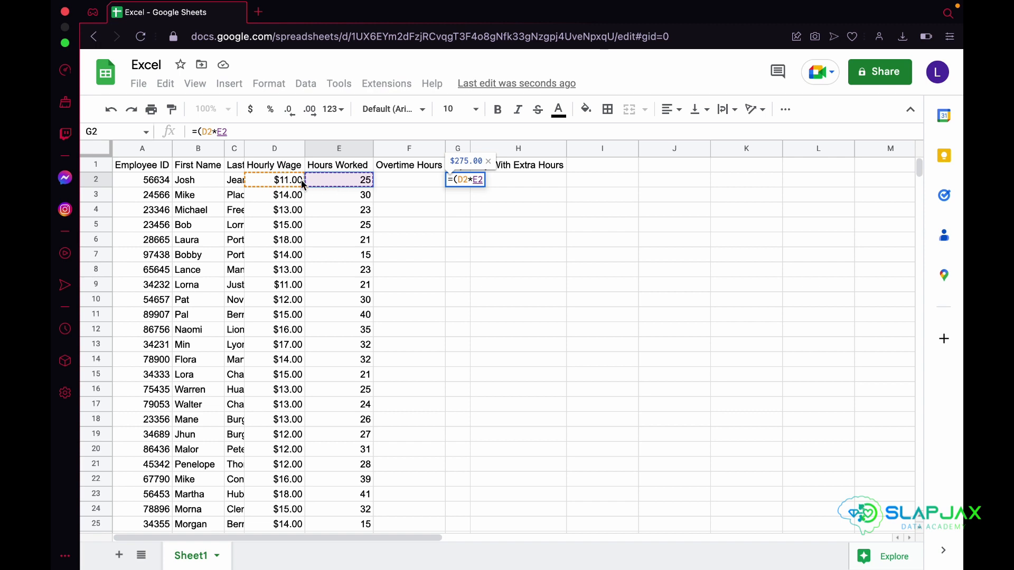
{"action": "type", "text": ")"}
{"action": "key", "text": "Return"}
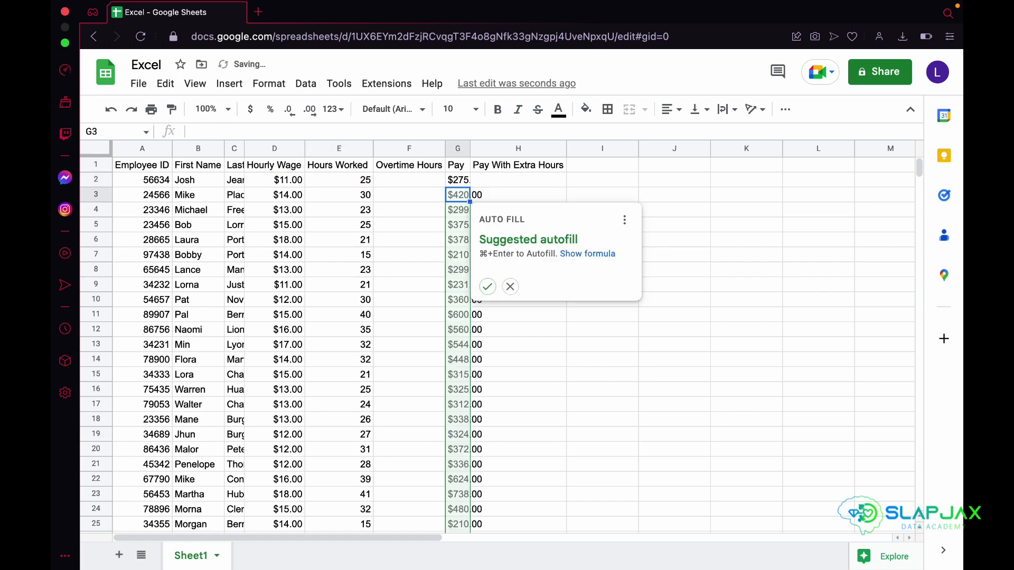
- Fit the Pay column's width to its amounts and accept the suggested autofill of the pay formula for the remaining employees
{"action": "double_click", "coordinate": [470, 149]}
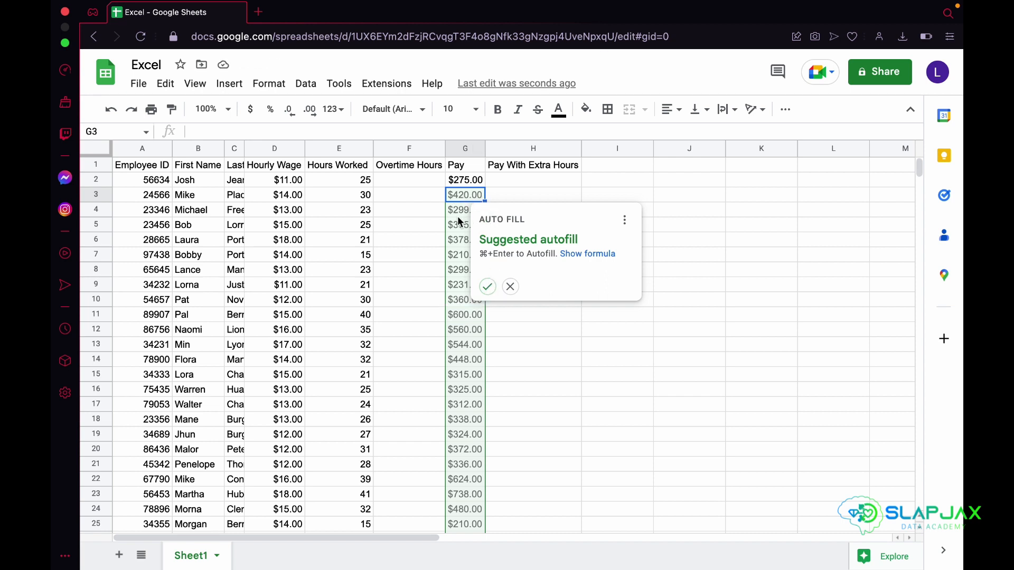
{"action": "left_click", "coordinate": [488, 288]}
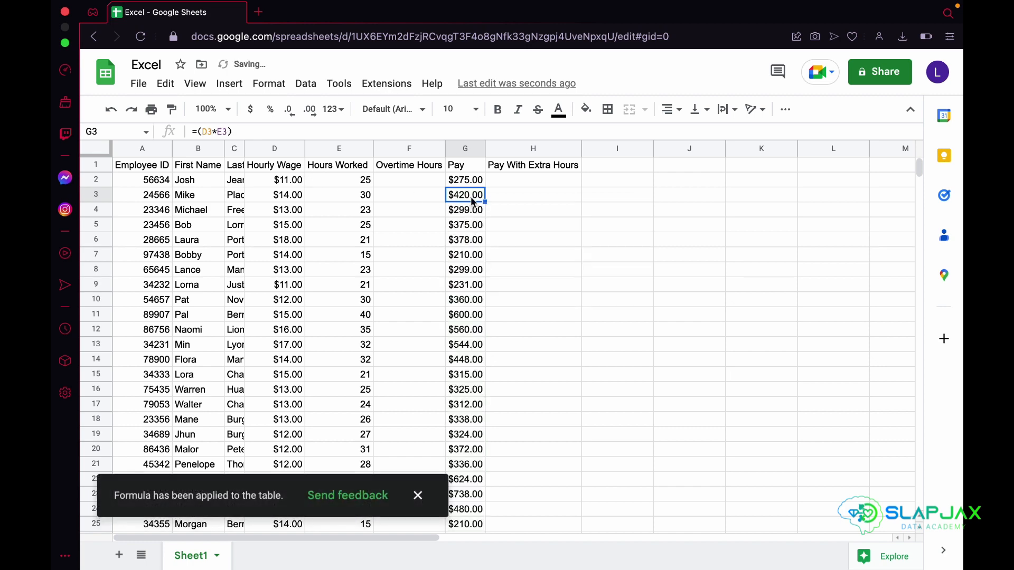
{"action": "scroll", "coordinate": [452, 327], "scroll_direction": "down", "scroll_amount": 2}
{"action": "scroll", "coordinate": [453, 327], "scroll_direction": "up", "scroll_amount": 2}
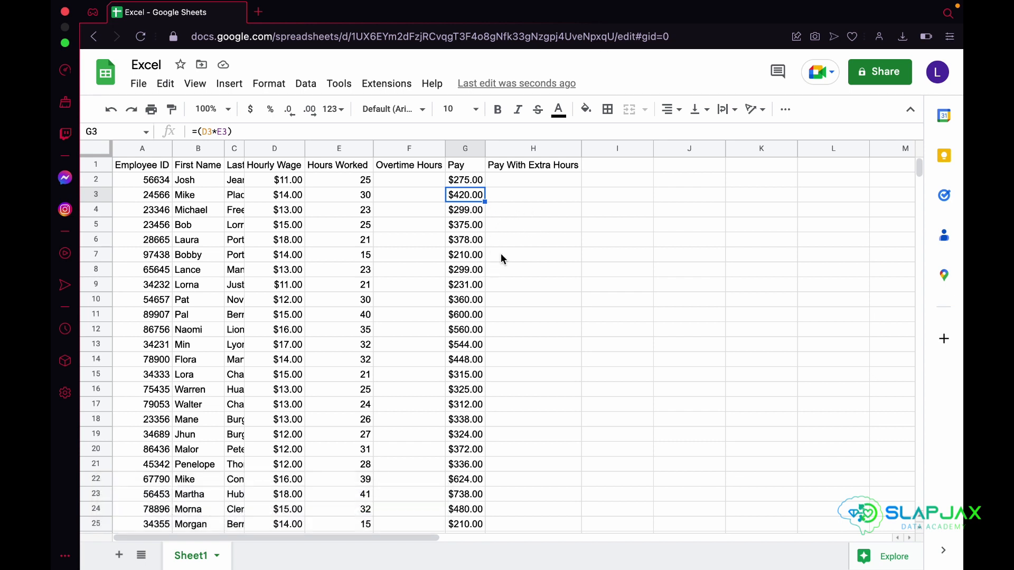
{"action": "key", "text": "Up"}
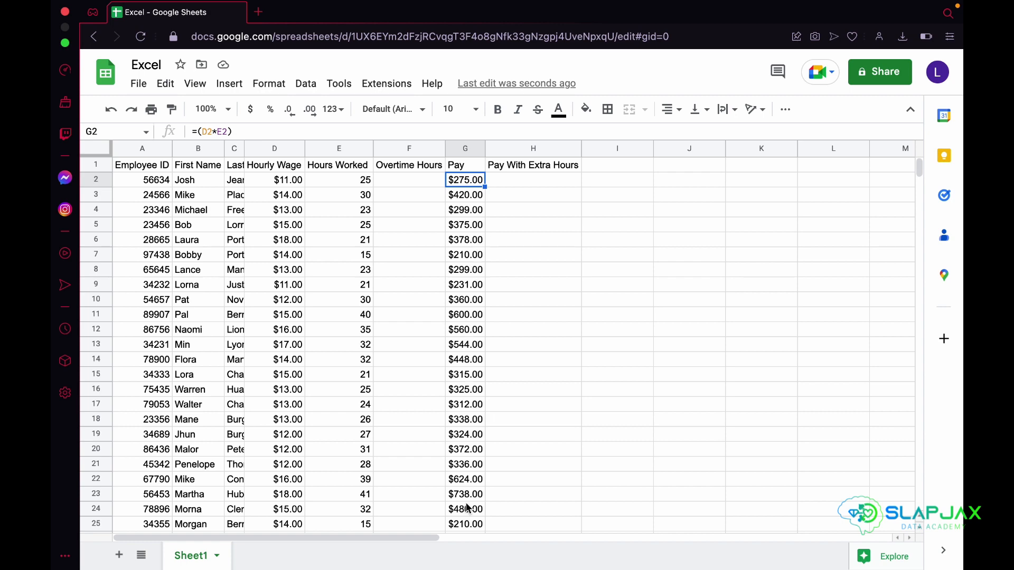
- Total the Pay column in cell G28, directly below the last employee, with the formula =SUM(G2:G27)
{"action": "scroll", "coordinate": [467, 379], "scroll_direction": "down", "scroll_amount": 3}
{"action": "scroll", "coordinate": [464, 378], "scroll_direction": "up", "scroll_amount": 3}
{"action": "scroll", "coordinate": [435, 328], "scroll_direction": "down", "scroll_amount": 5}
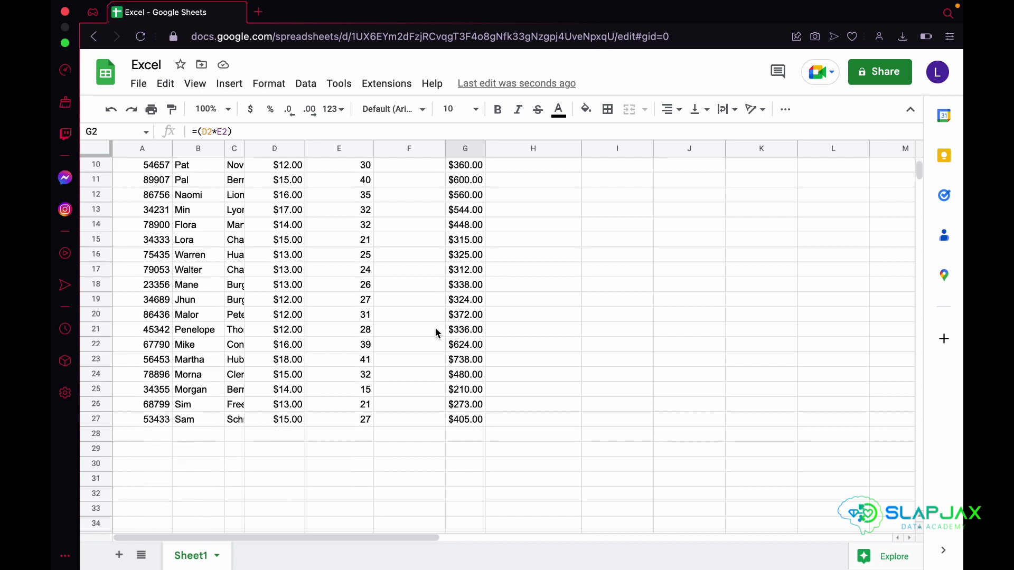
{"action": "left_click", "coordinate": [463, 421]}
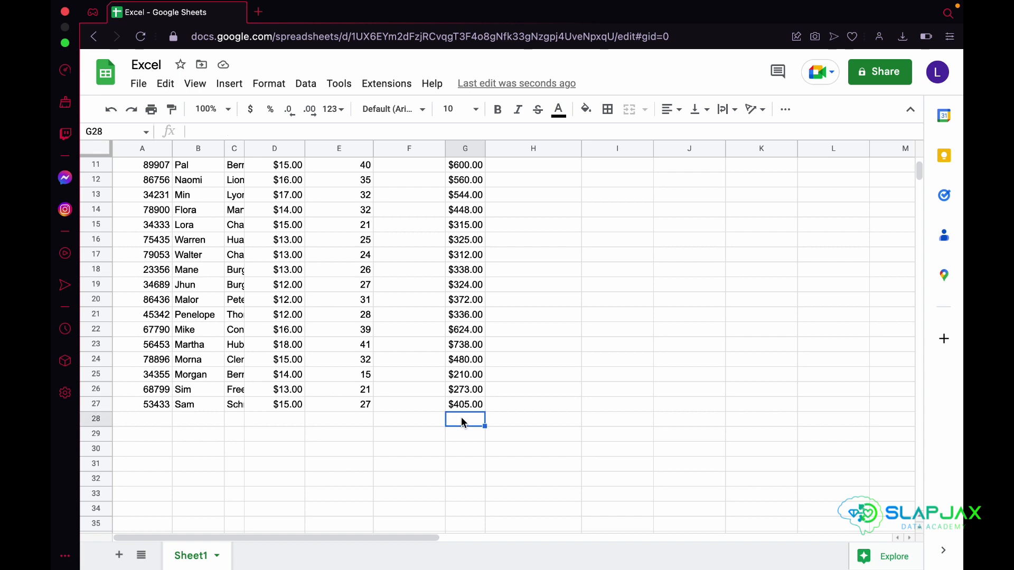
{"action": "scroll", "coordinate": [462, 423], "scroll_direction": "down", "scroll_amount": 1}
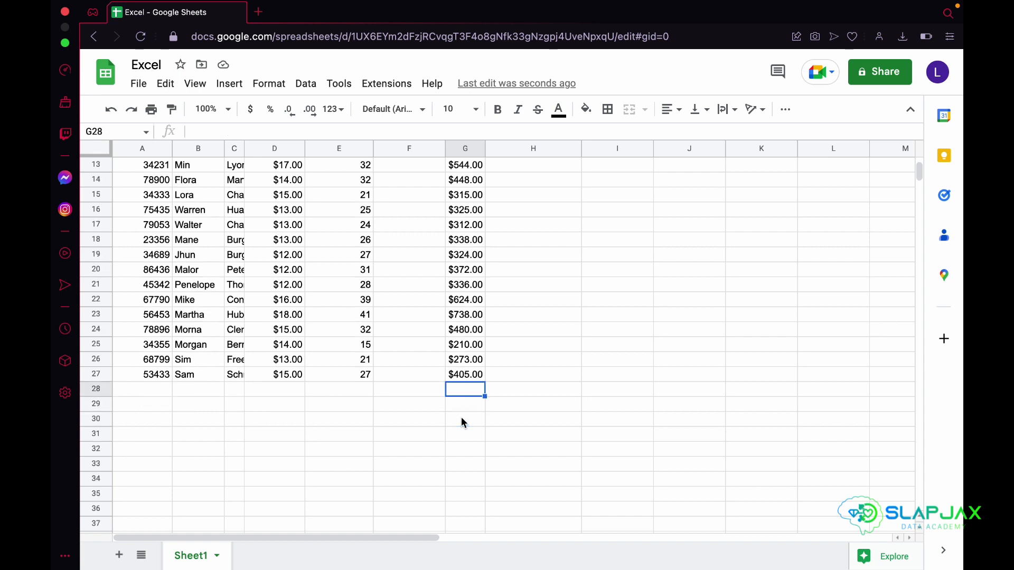
{"action": "type", "text": "="}
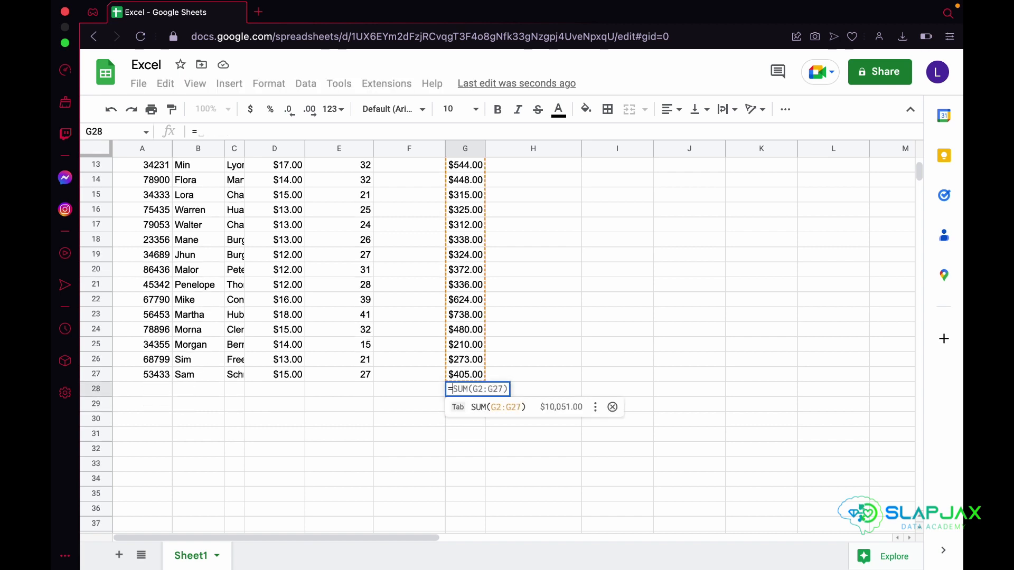
{"action": "type", "text": "sum"}
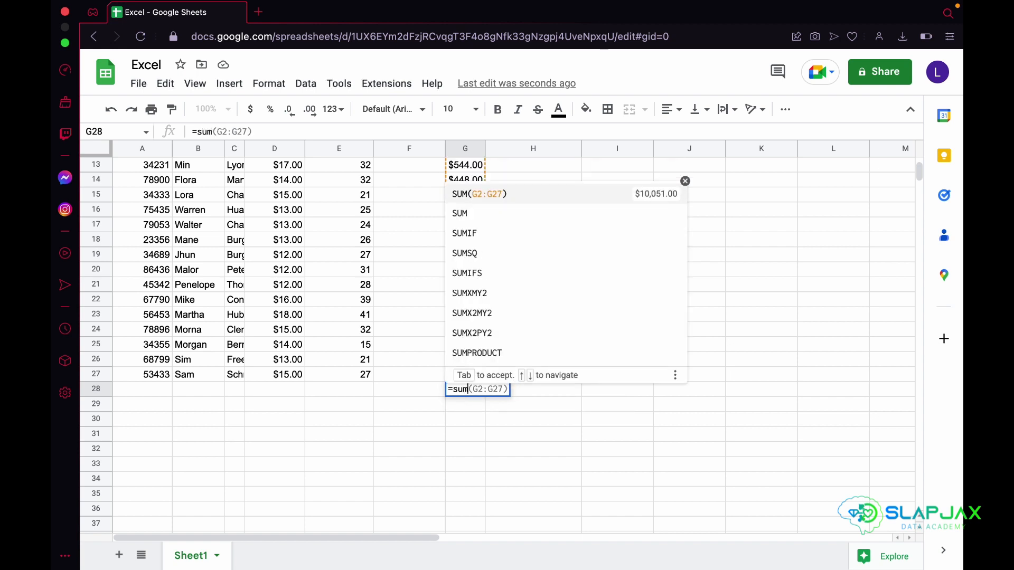
{"action": "type", "text": "("}
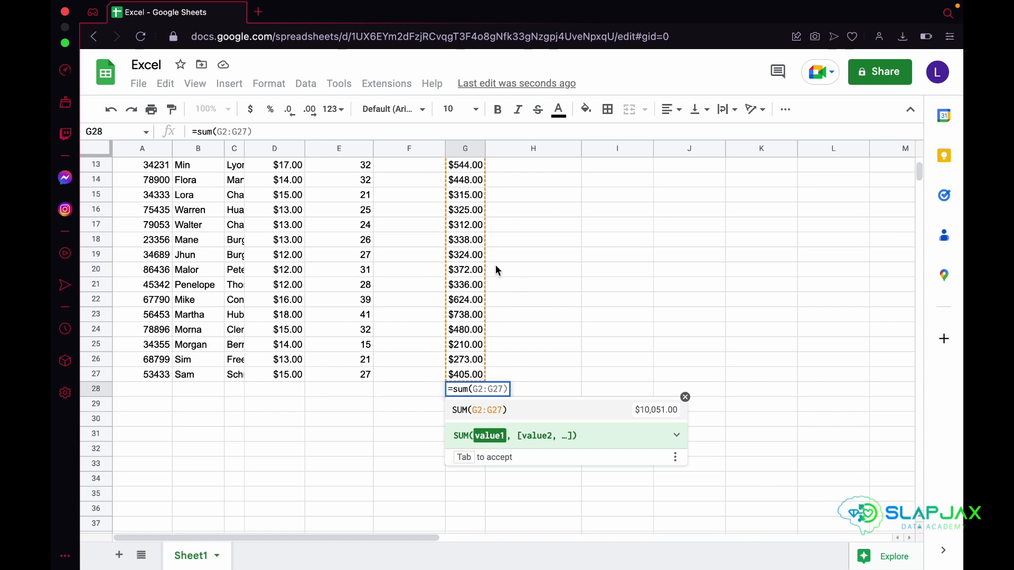
{"action": "scroll", "coordinate": [495, 265], "scroll_direction": "up", "scroll_amount": 4}
{"action": "scroll", "coordinate": [495, 264], "scroll_direction": "down", "scroll_amount": 4}
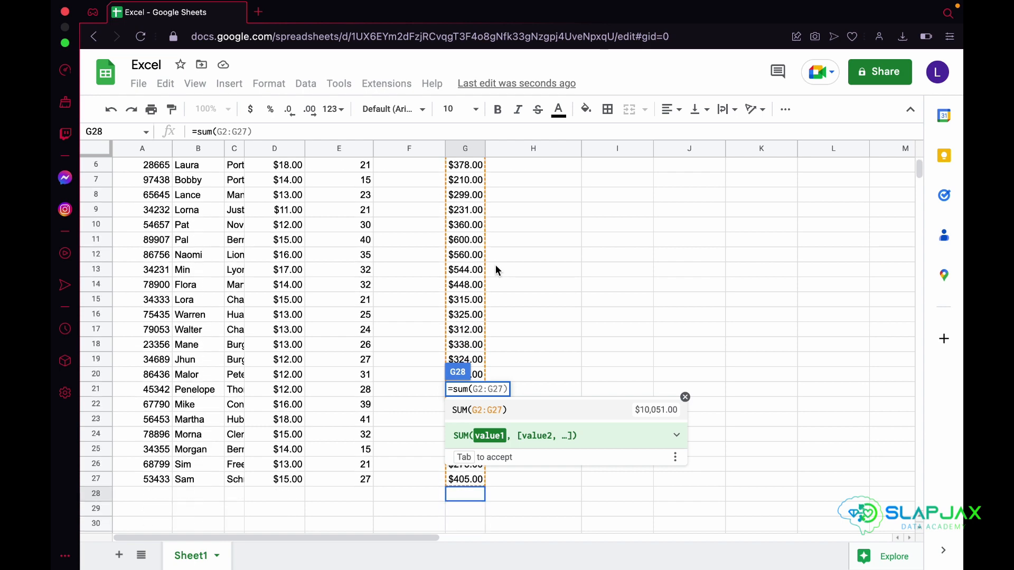
{"action": "scroll", "coordinate": [495, 265], "scroll_direction": "right", "scroll_amount": 1}
{"action": "scroll", "coordinate": [495, 270], "scroll_direction": "left", "scroll_amount": 1}
{"action": "scroll", "coordinate": [495, 270], "scroll_direction": "down", "scroll_amount": 3}
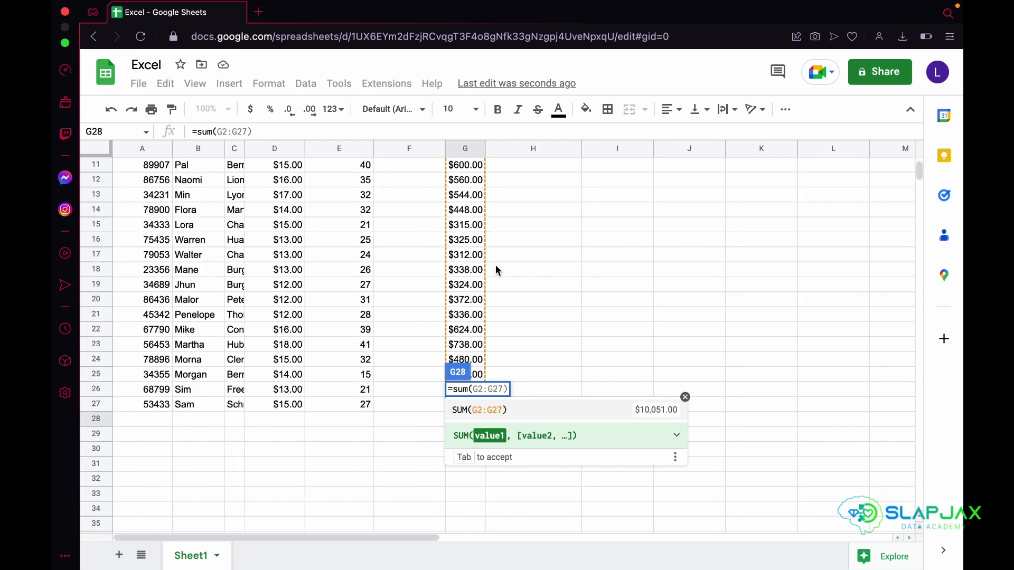
{"action": "scroll", "coordinate": [495, 269], "scroll_direction": "right", "scroll_amount": 1}
{"action": "scroll", "coordinate": [495, 270], "scroll_direction": "left", "scroll_amount": 1}
{"action": "scroll", "coordinate": [495, 270], "scroll_direction": "up", "scroll_amount": 1}
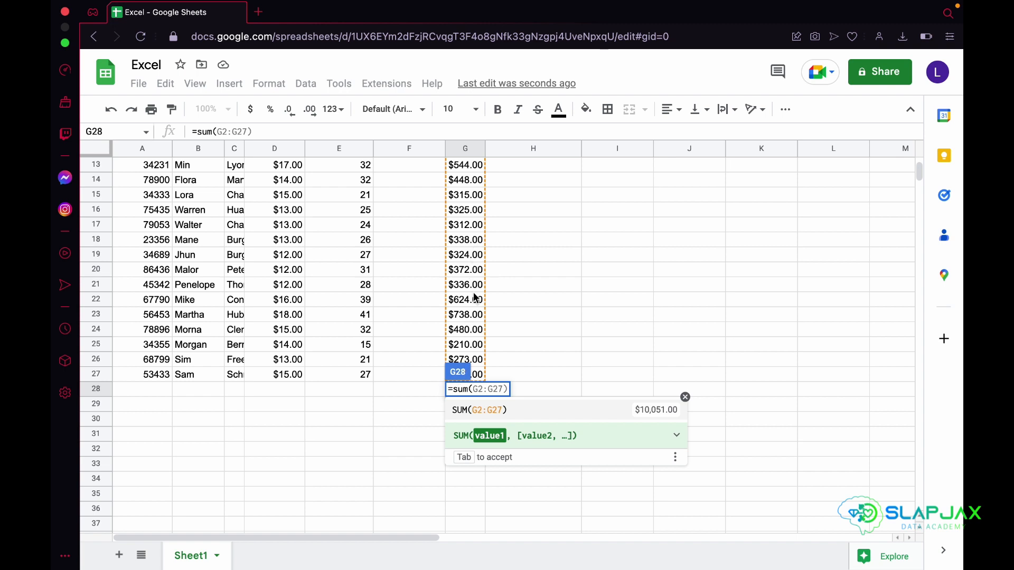
{"action": "key", "text": "Tab"}
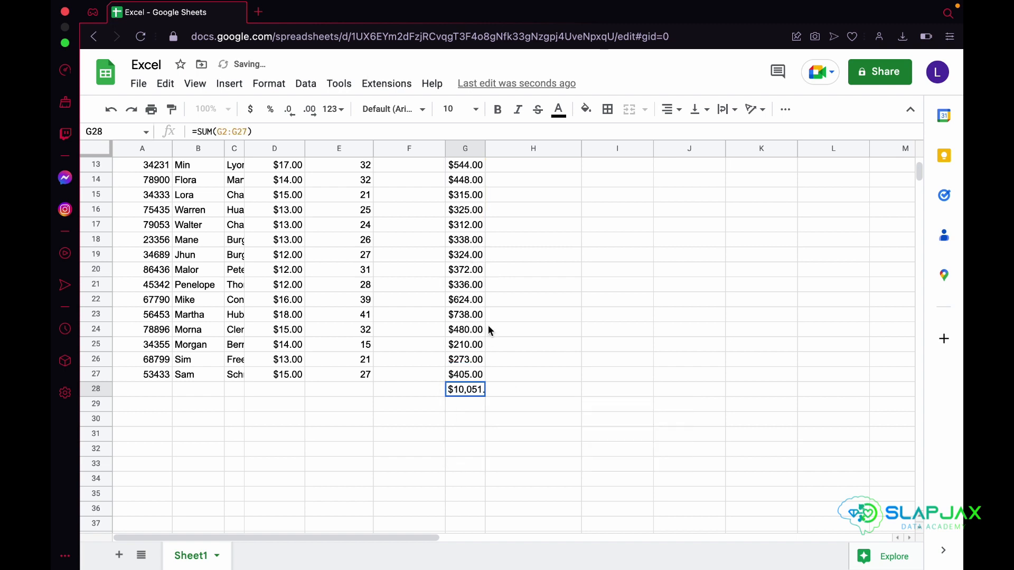
- Fit the Pay column's width to the total in cell G28
{"action": "scroll", "coordinate": [487, 326], "scroll_direction": "up", "scroll_amount": 3}
{"action": "scroll", "coordinate": [488, 326], "scroll_direction": "up", "scroll_amount": 3}
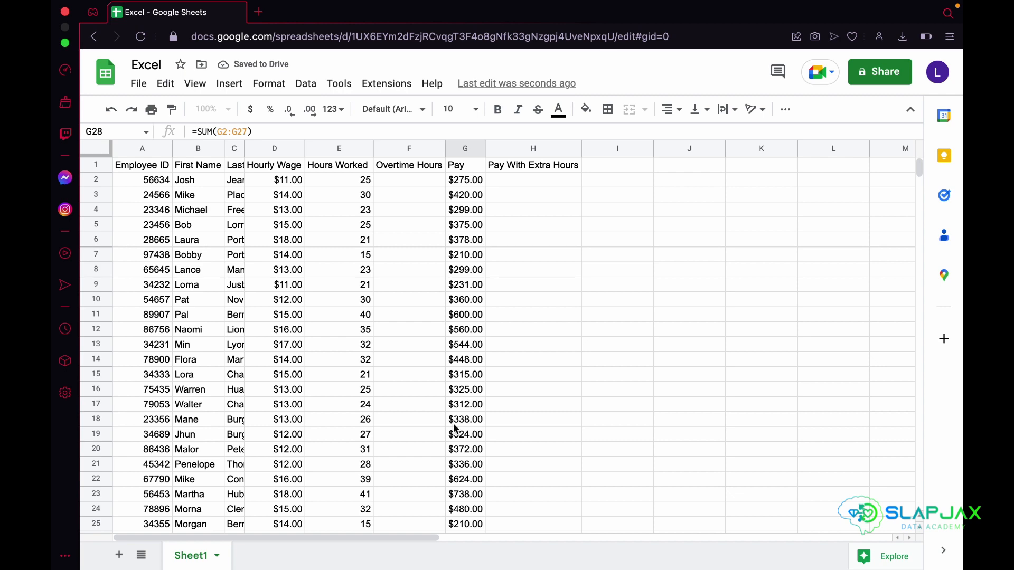
{"action": "scroll", "coordinate": [456, 428], "scroll_direction": "down", "scroll_amount": 2}
{"action": "scroll", "coordinate": [454, 428], "scroll_direction": "down", "scroll_amount": 1}
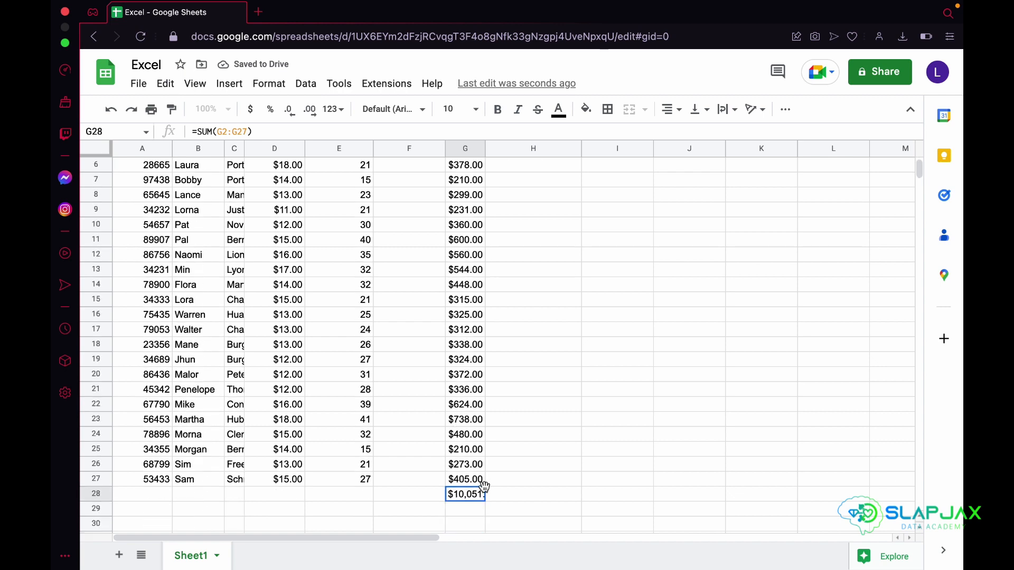
{"action": "scroll", "coordinate": [477, 483], "scroll_direction": "up", "scroll_amount": 3}
{"action": "double_click", "coordinate": [485, 148]}
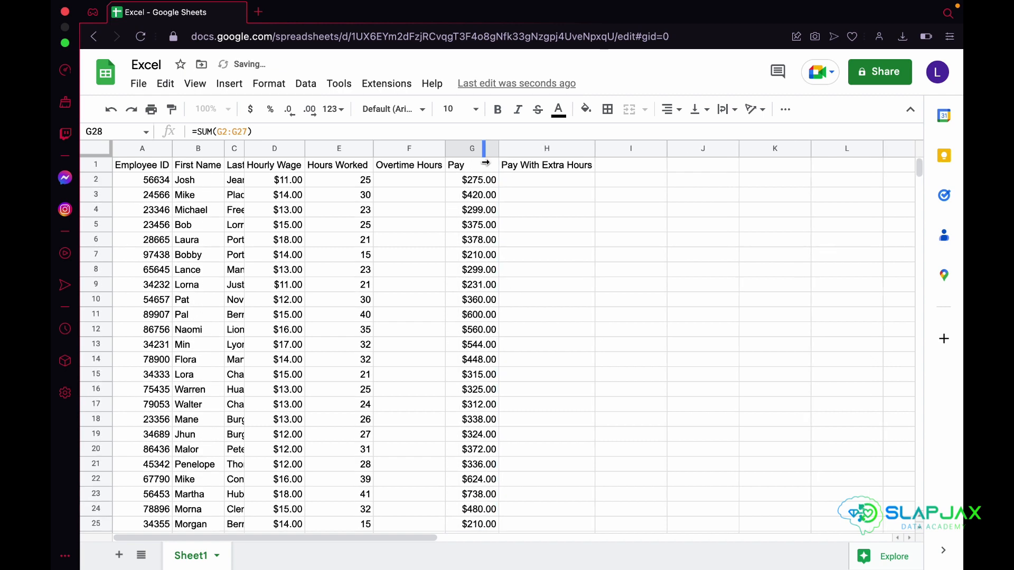
- Find the highest pay in cell G29, directly below the total, with the formula =MAX(G2:G27)
{"action": "scroll", "coordinate": [475, 384], "scroll_direction": "down", "scroll_amount": 1}
{"action": "scroll", "coordinate": [474, 385], "scroll_direction": "down", "scroll_amount": 3}
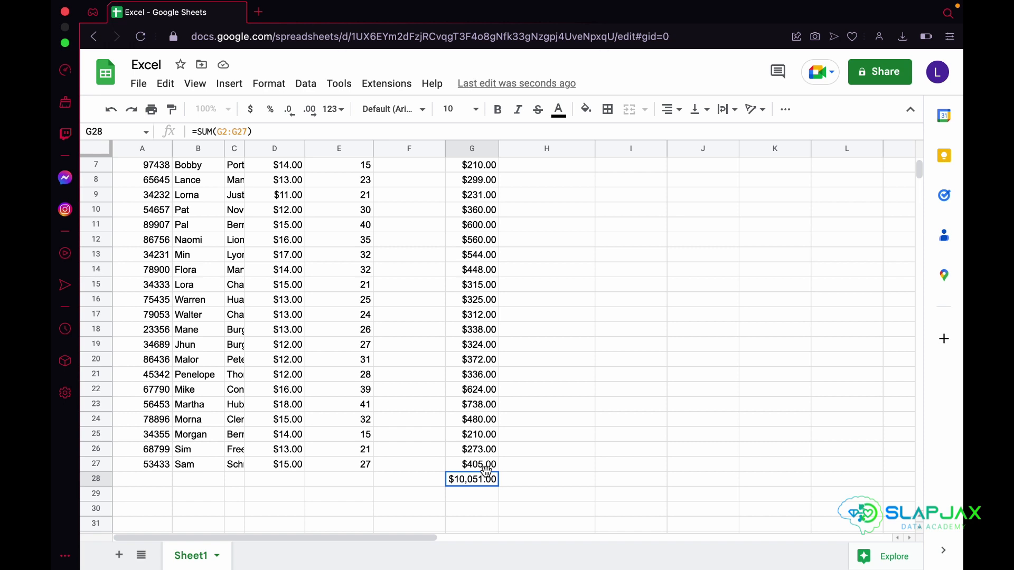
{"action": "scroll", "coordinate": [486, 420], "scroll_direction": "down", "scroll_amount": 1}
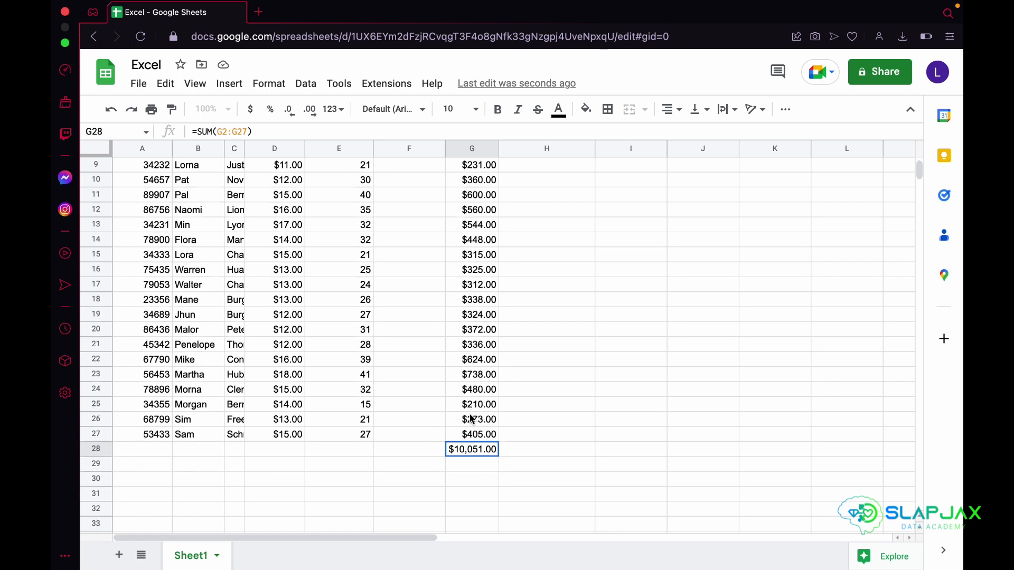
{"action": "left_click", "coordinate": [479, 466]}
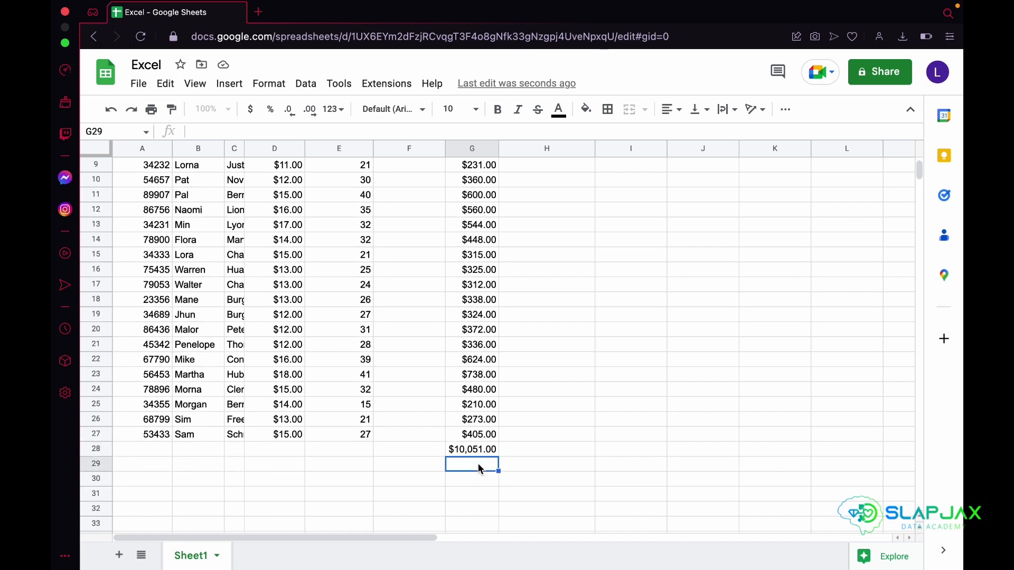
{"action": "type", "text": "="}
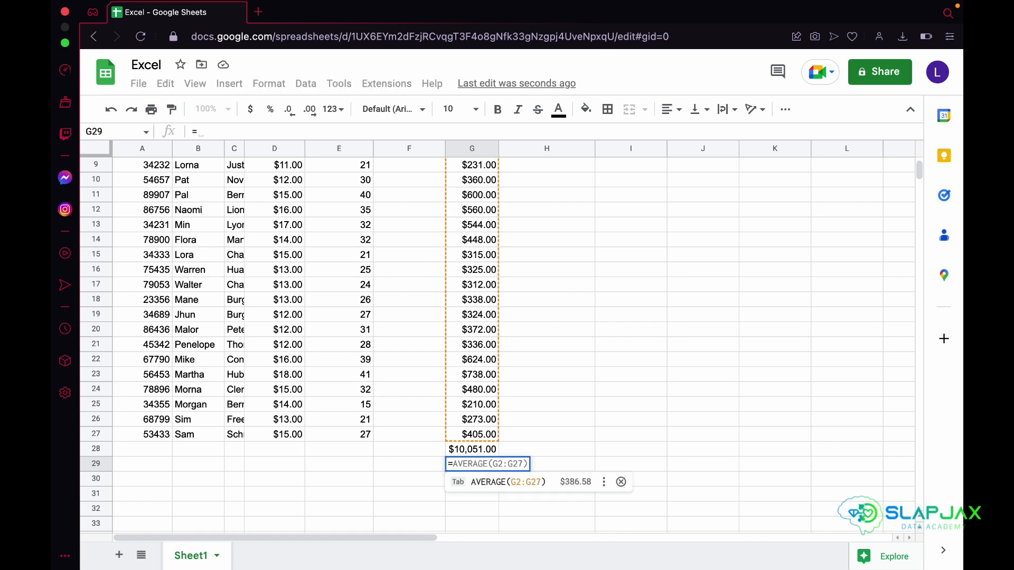
{"action": "type", "text": "max"}
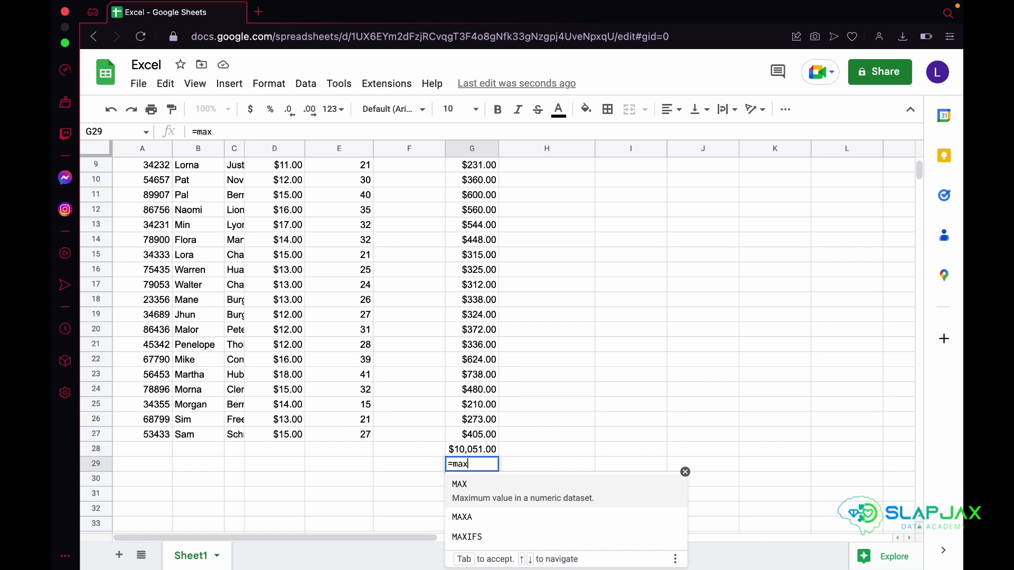
{"action": "type", "text": "("}
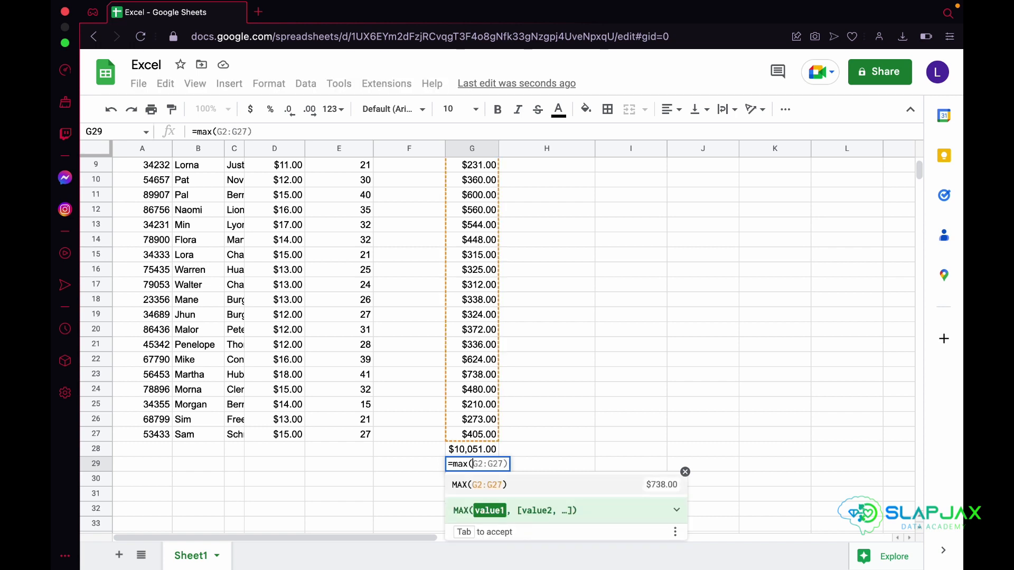
{"action": "key", "text": "Tab"}
- Find the lowest pay in cell G30, directly below the maximum, with the formula =MIN(G2:G27)
{"action": "scroll", "coordinate": [484, 452], "scroll_direction": "down", "scroll_amount": 1}
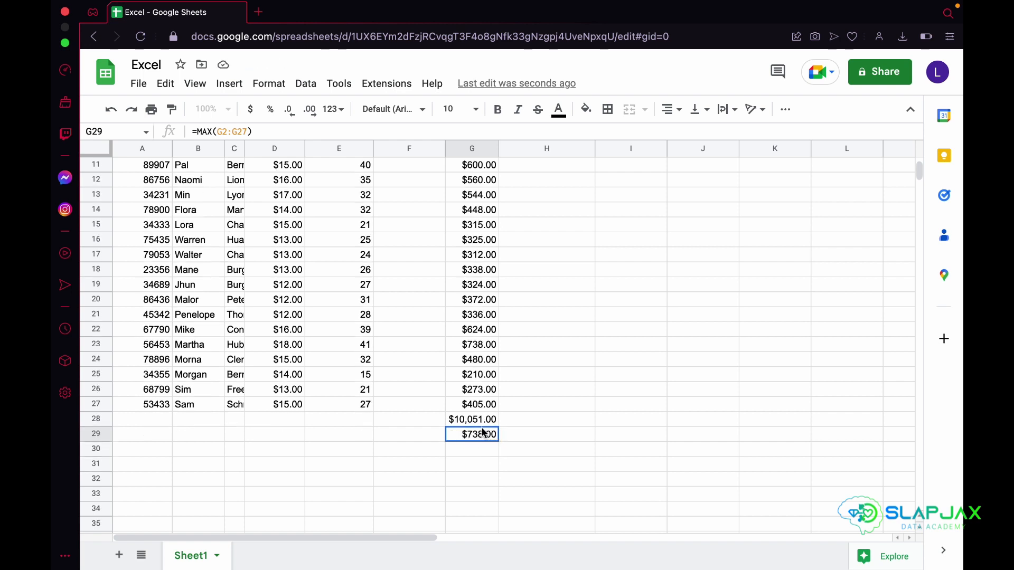
{"action": "scroll", "coordinate": [482, 425], "scroll_direction": "up", "scroll_amount": 2}
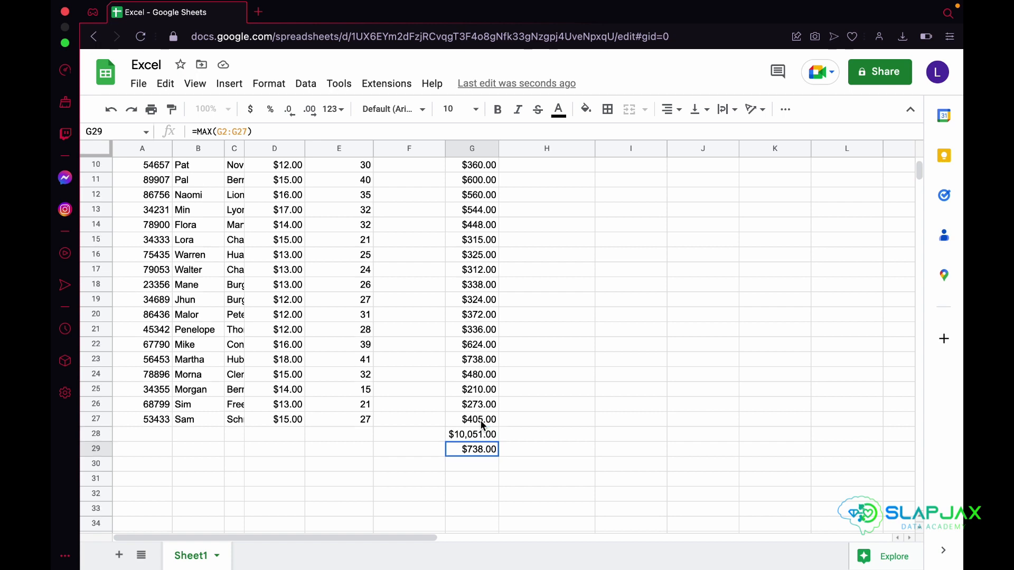
{"action": "scroll", "coordinate": [482, 425], "scroll_direction": "up", "scroll_amount": 3}
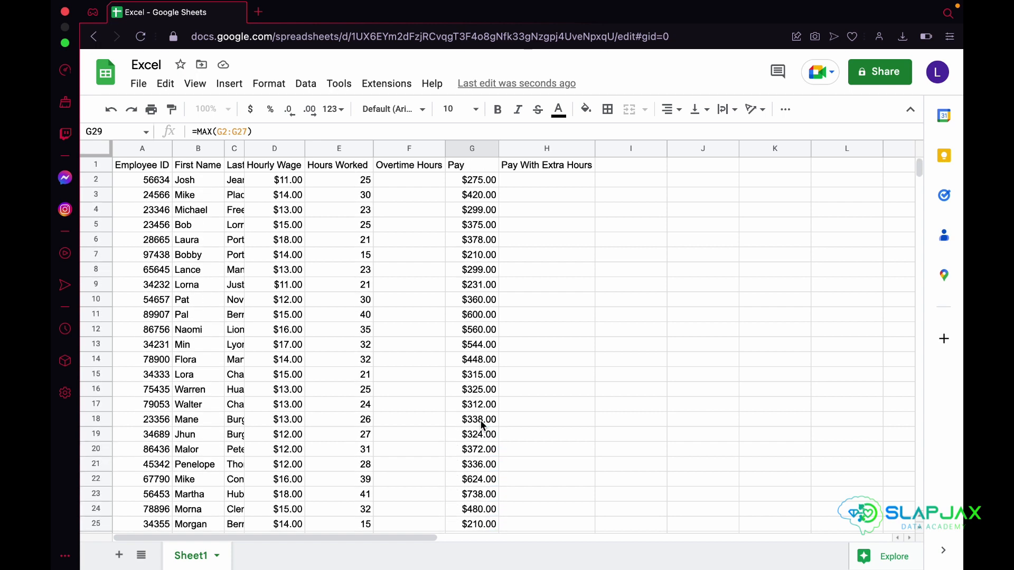
{"action": "scroll", "coordinate": [486, 210], "scroll_direction": "down", "scroll_amount": 2}
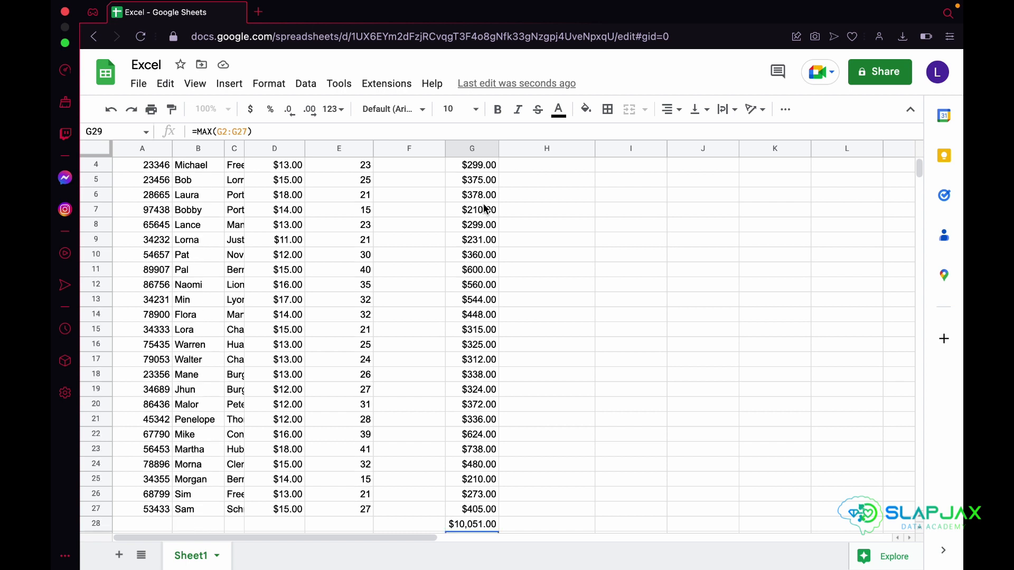
{"action": "scroll", "coordinate": [464, 449], "scroll_direction": "down", "scroll_amount": 2}
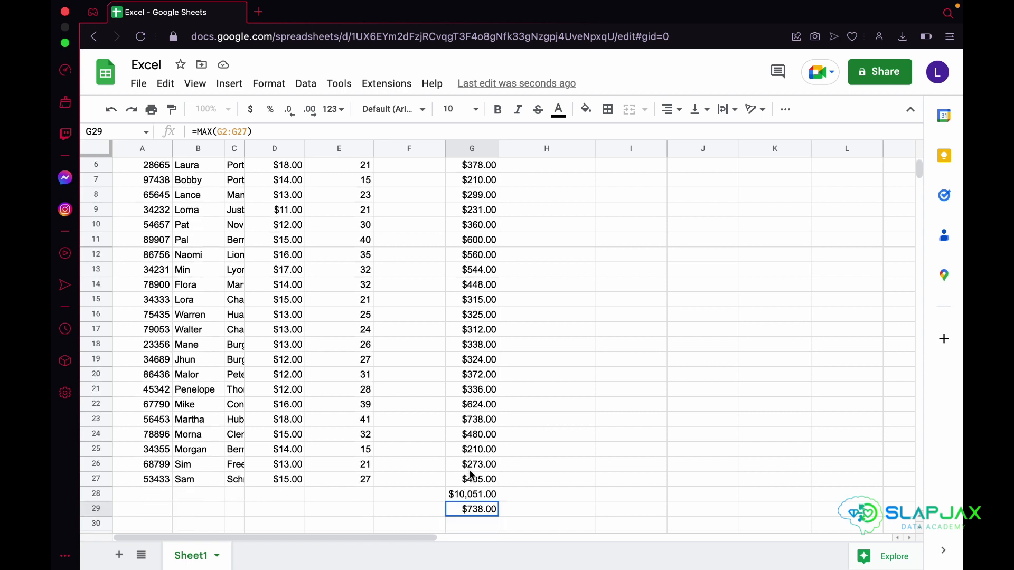
{"action": "scroll", "coordinate": [471, 474], "scroll_direction": "down", "scroll_amount": 4}
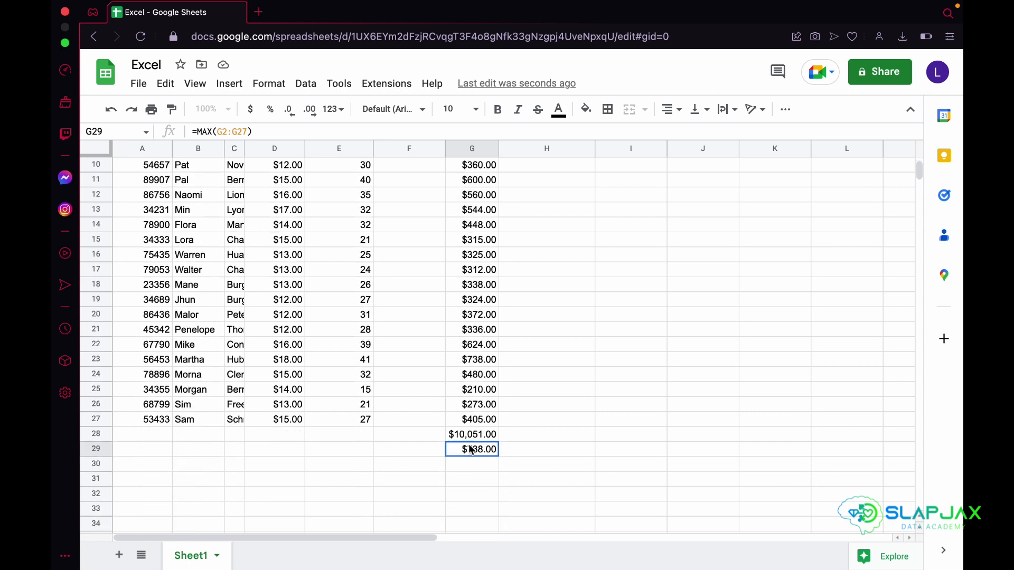
{"action": "left_click", "coordinate": [467, 467]}
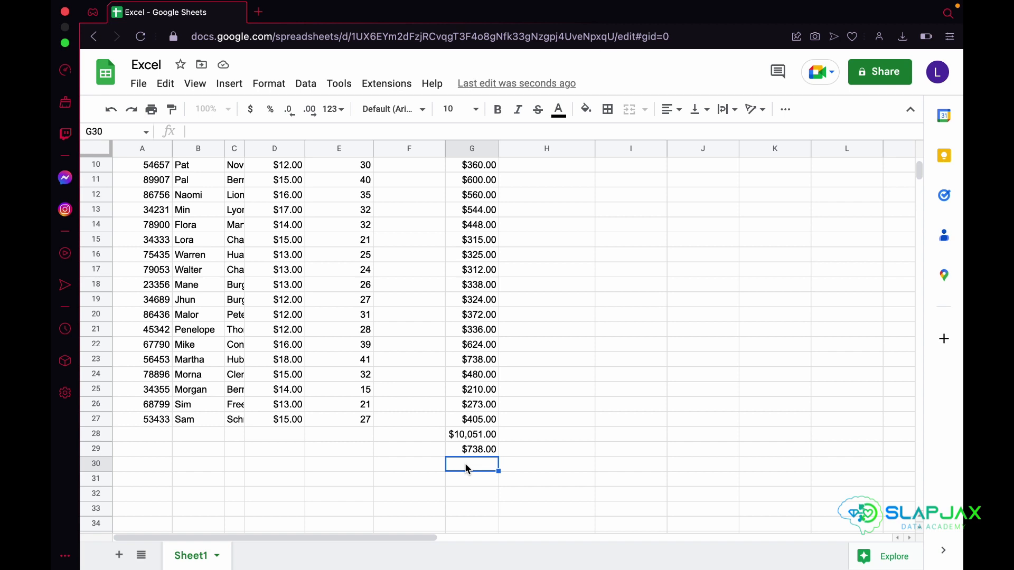
{"action": "type", "text": "="}
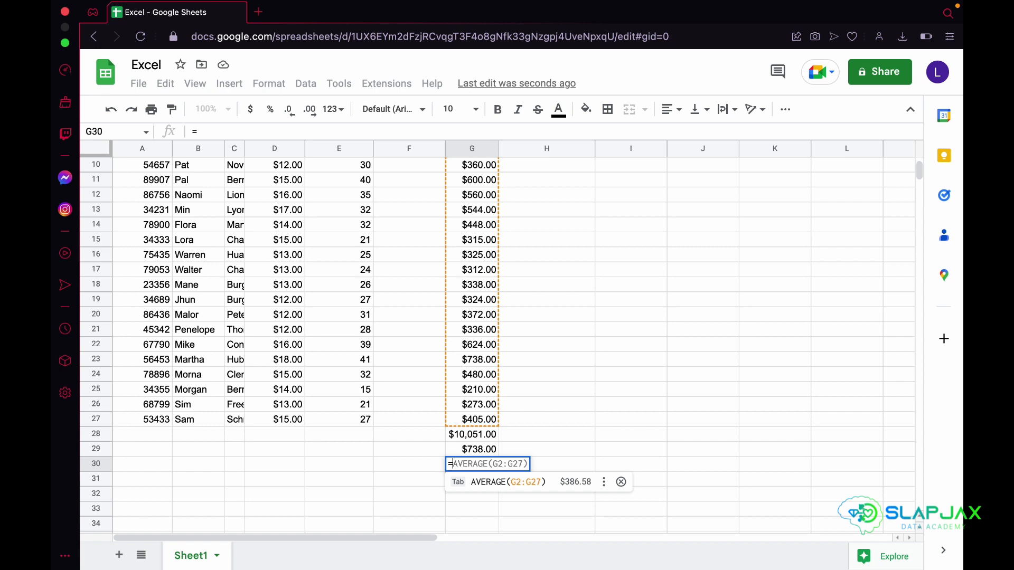
{"action": "type", "text": "min"}
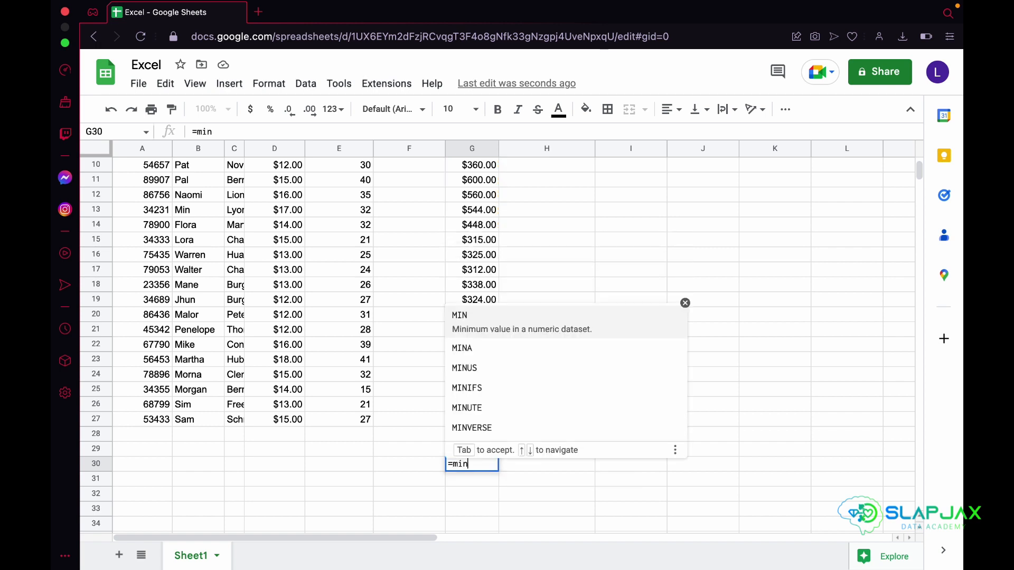
{"action": "type", "text": "("}
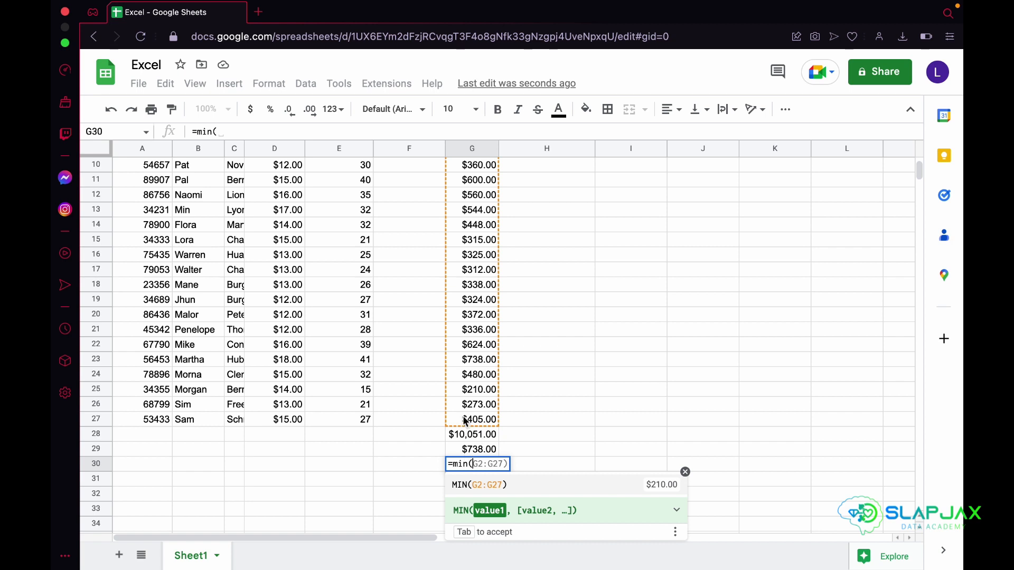
{"action": "key", "text": "Tab"}
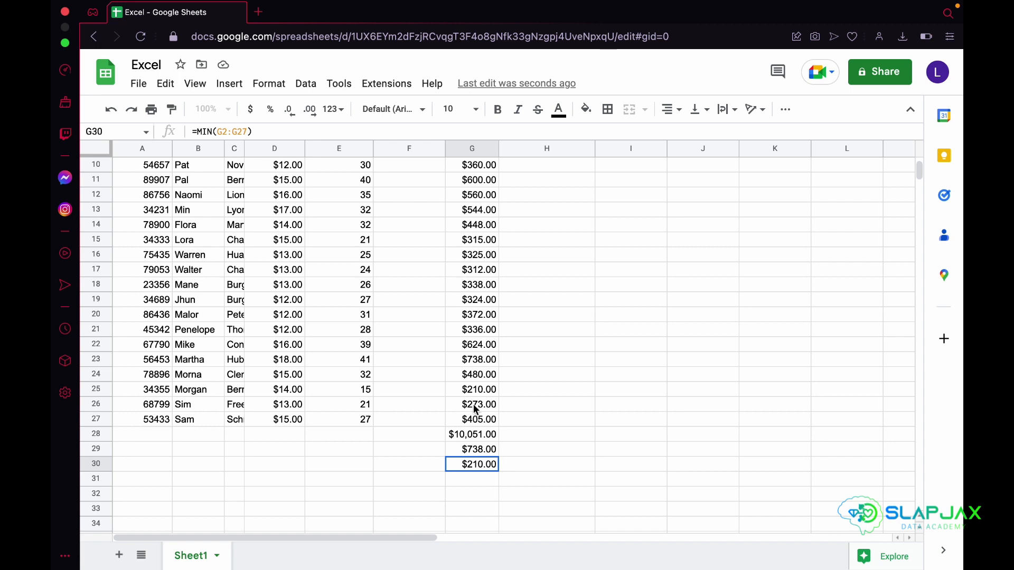
- Calculate the average pay in cell G31, directly below the minimum, with the formula =AVERAGE(G2:G27)
{"action": "left_click", "coordinate": [474, 481]}
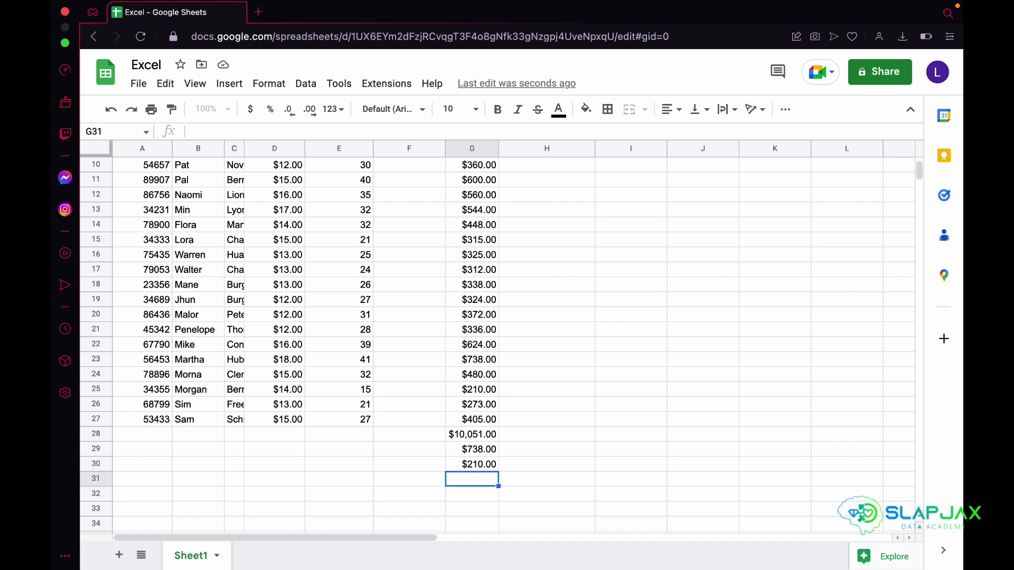
{"action": "type", "text": "=a"}
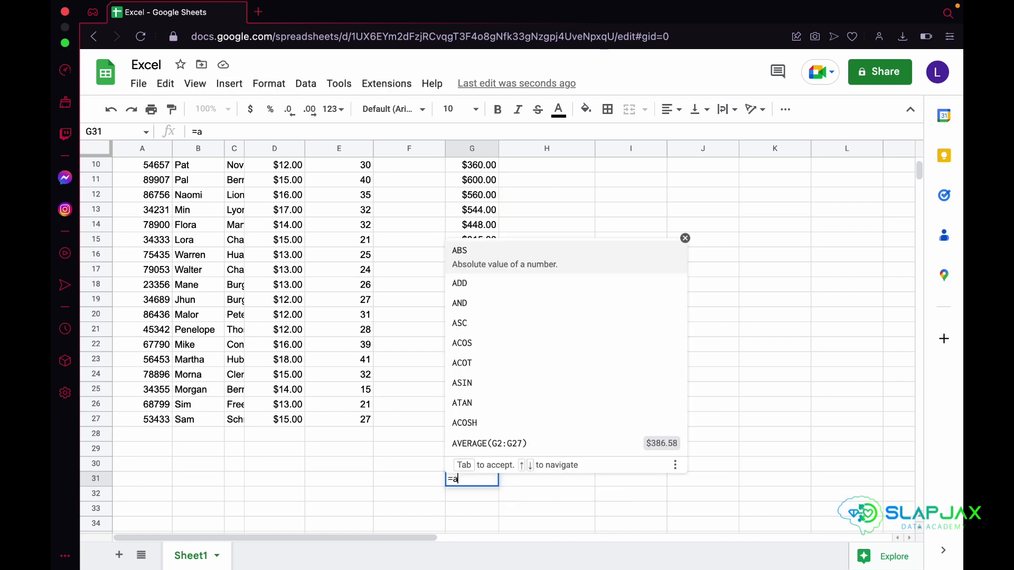
{"action": "type", "text": "verage"}
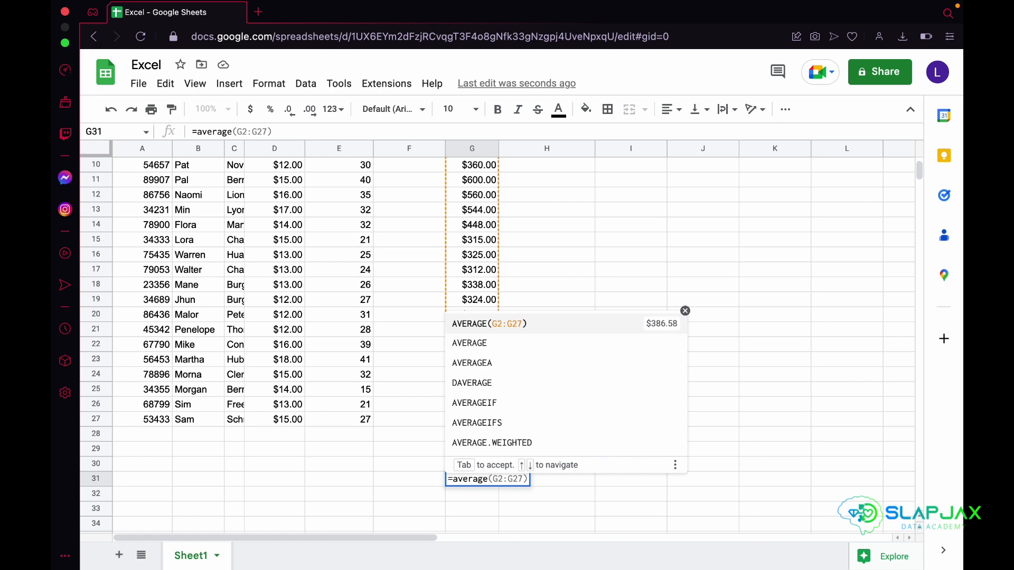
{"action": "type", "text": "("}
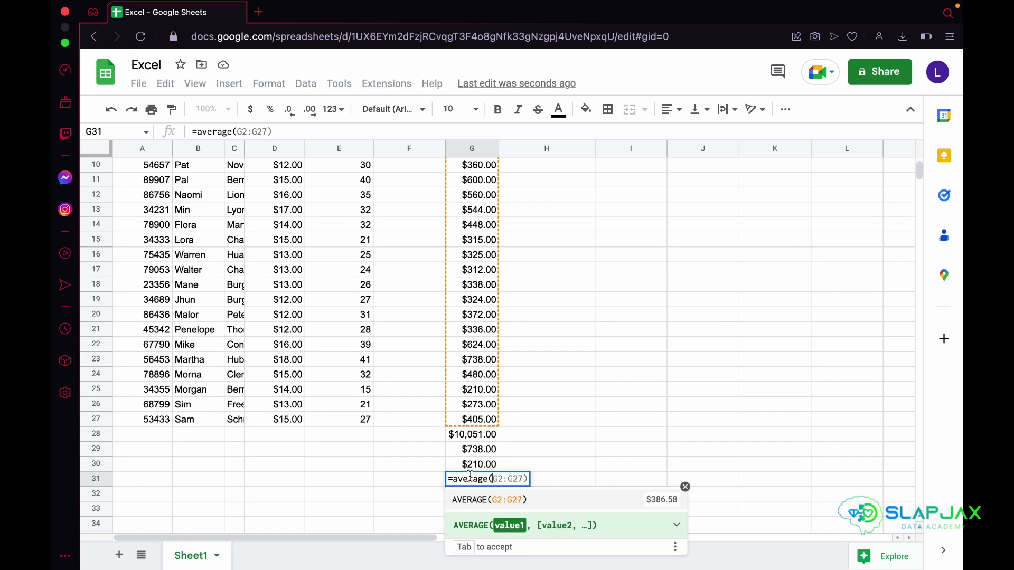
{"action": "key", "text": "Return"}
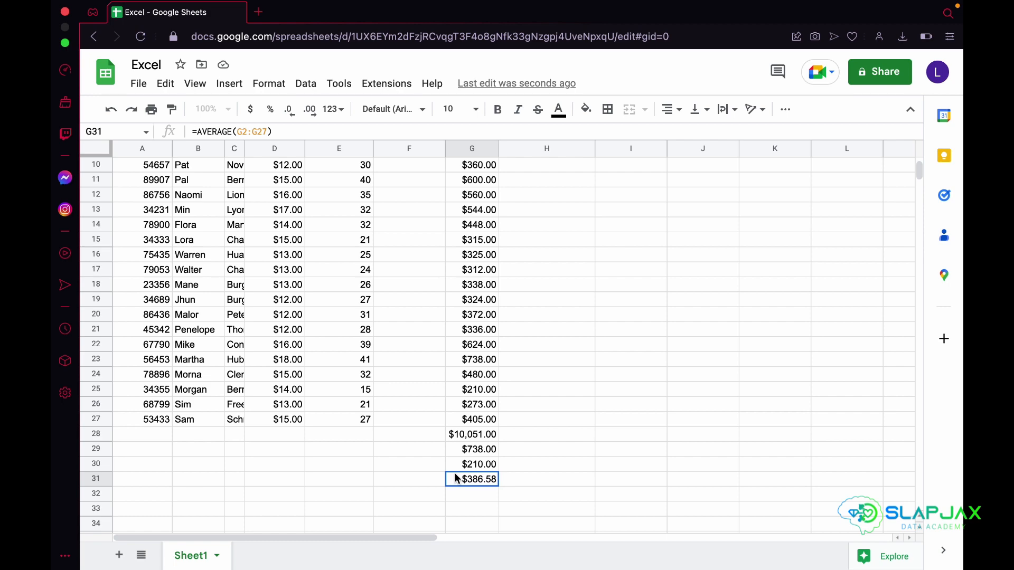
- Calculate the first employee's overtime hours above 30 in cell F2 with the formula =if(E2>30,E2-30,0)
{"action": "scroll", "coordinate": [474, 408], "scroll_direction": "up", "scroll_amount": 3}
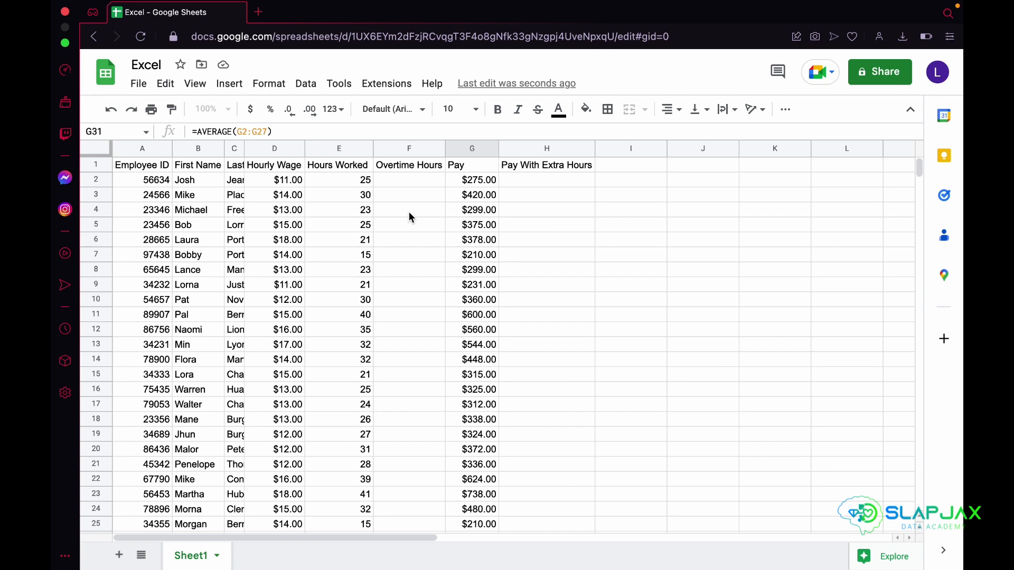
{"action": "left_click", "coordinate": [411, 184]}
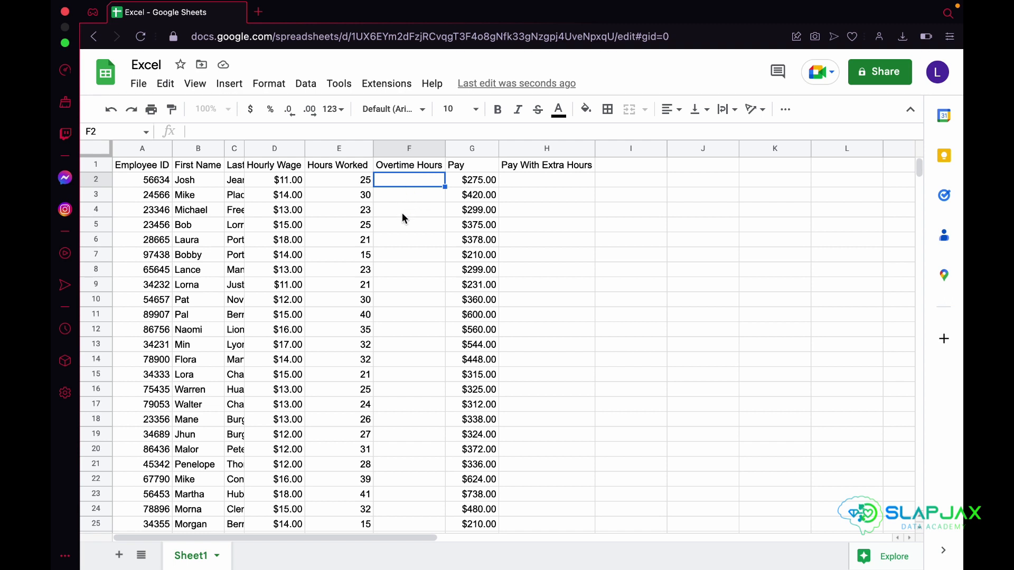
{"action": "type", "text": "="}
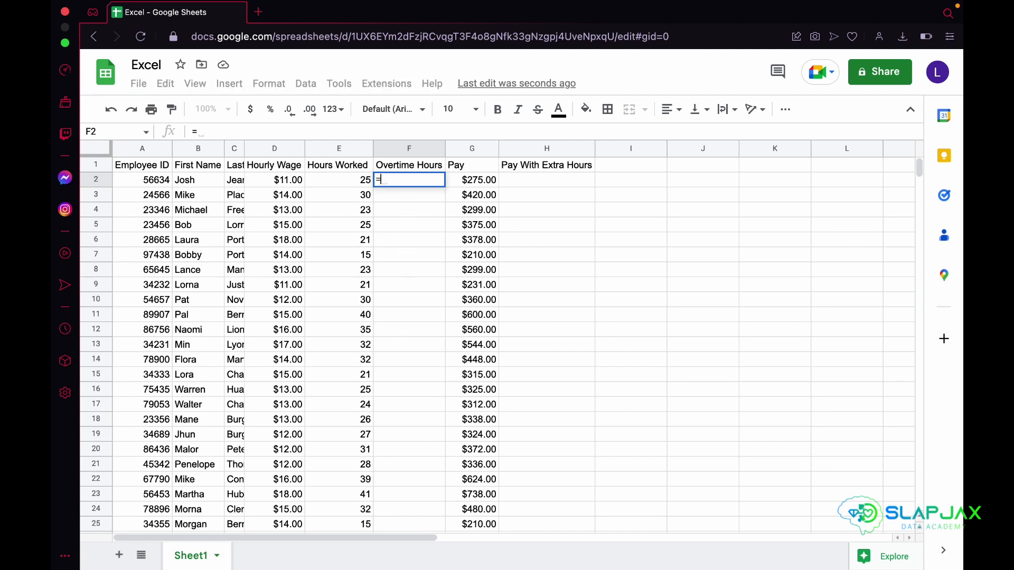
{"action": "type", "text": "if"}
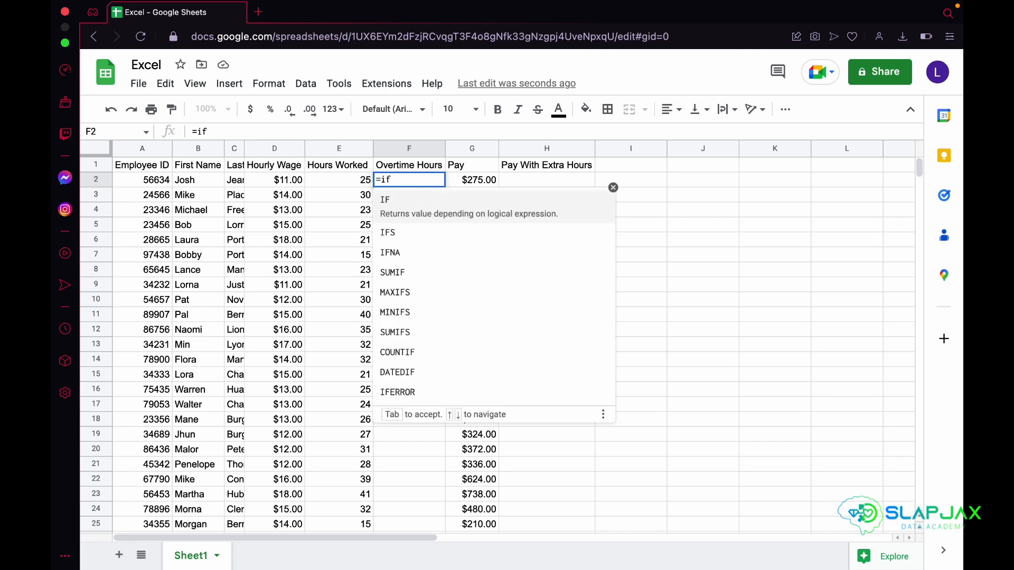
{"action": "type", "text": "("}
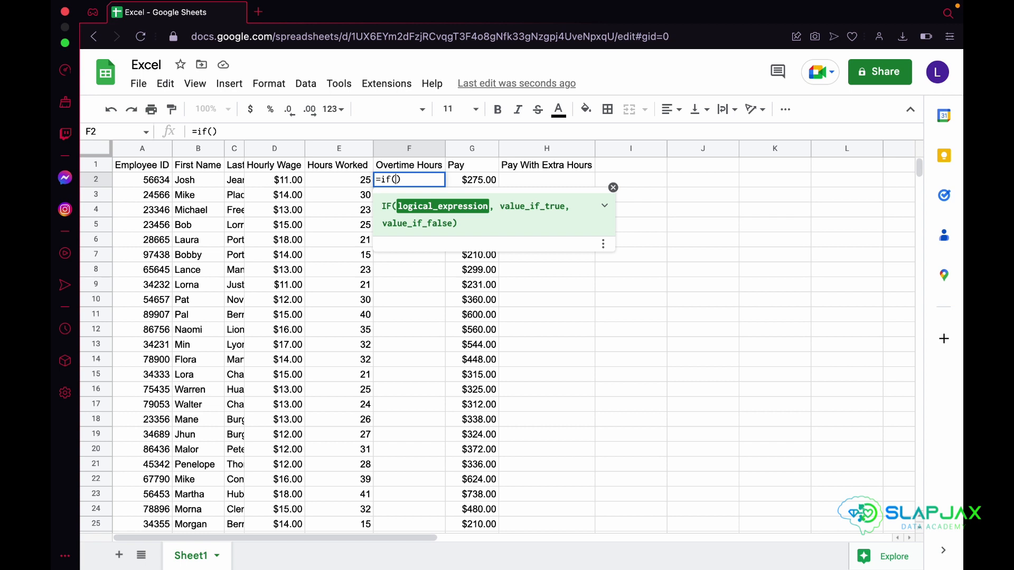
{"action": "left_click", "coordinate": [344, 177]}
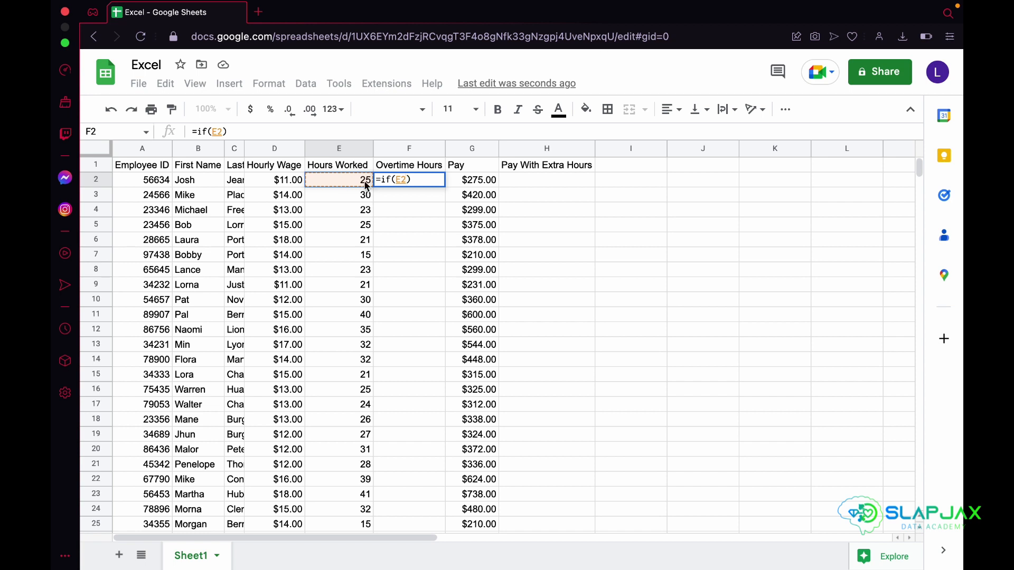
{"action": "type", "text": ">"}
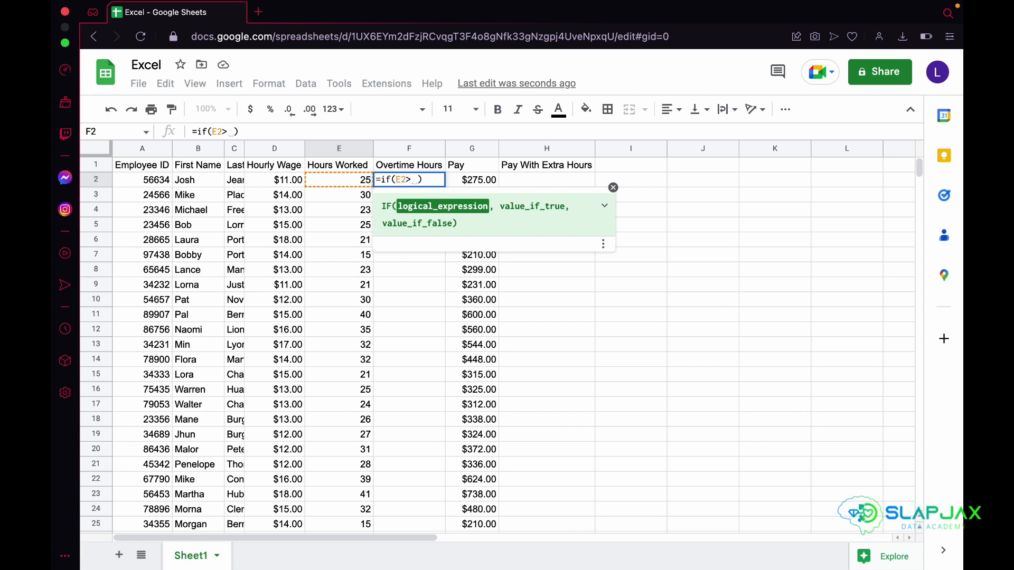
{"action": "type", "text": "30"}
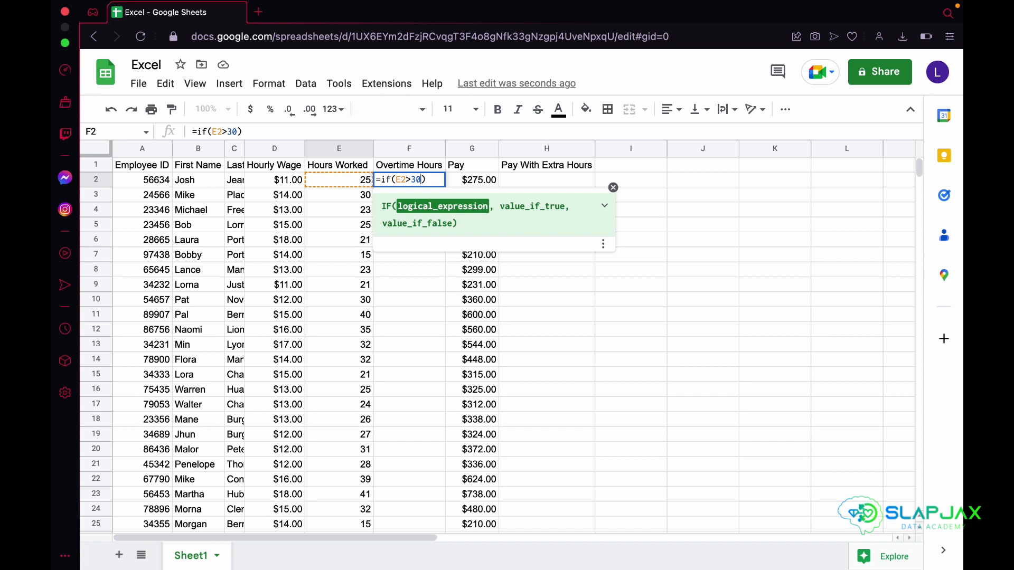
{"action": "type", "text": ","}
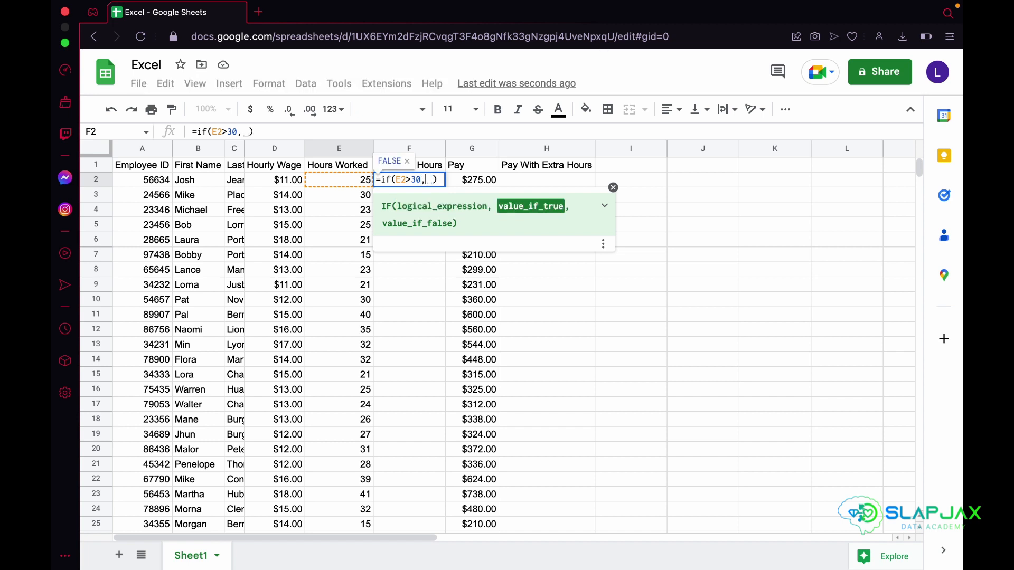
{"action": "left_click", "coordinate": [337, 179]}
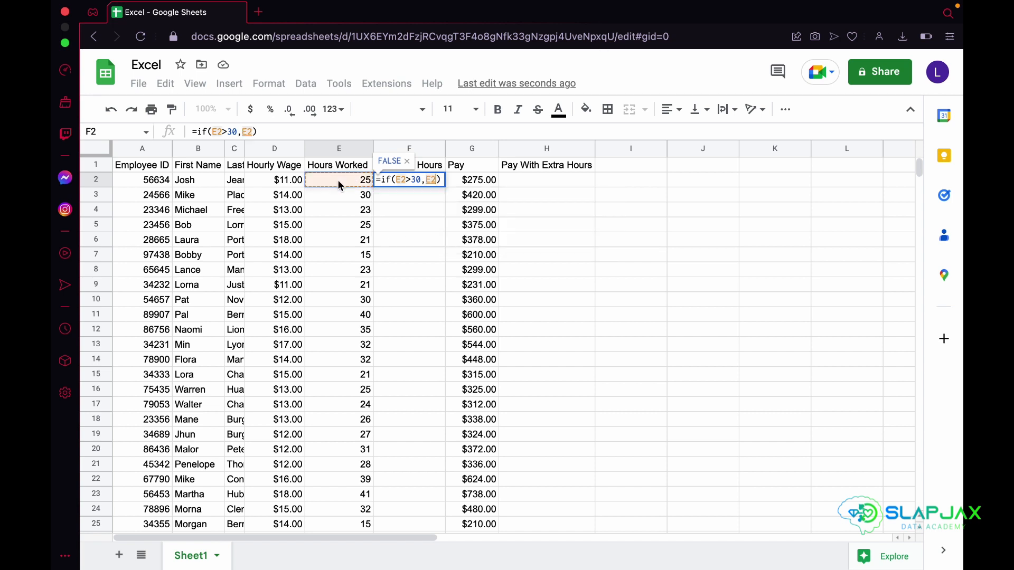
{"action": "type", "text": "-30"}
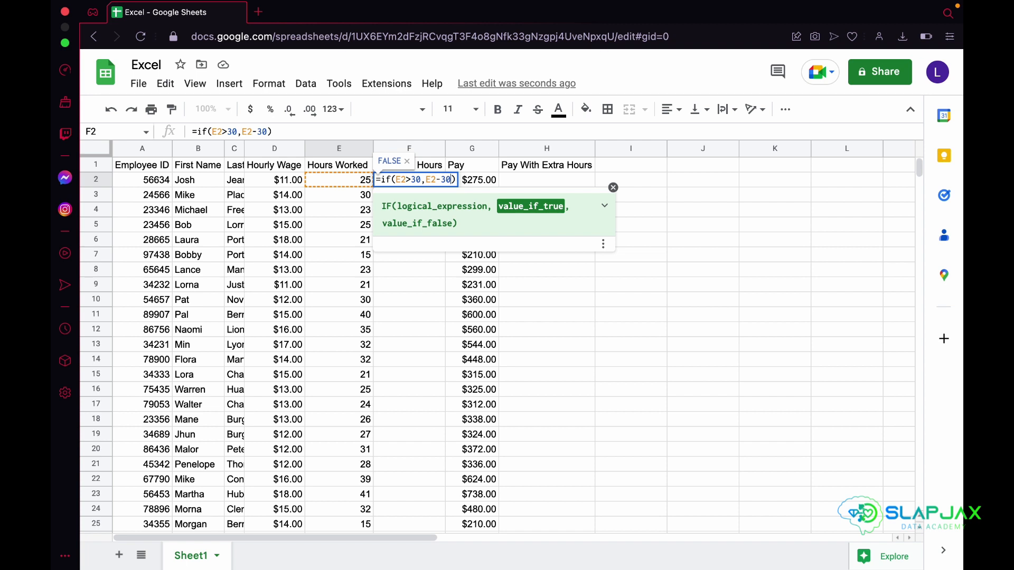
{"action": "type", "text": ",0"}
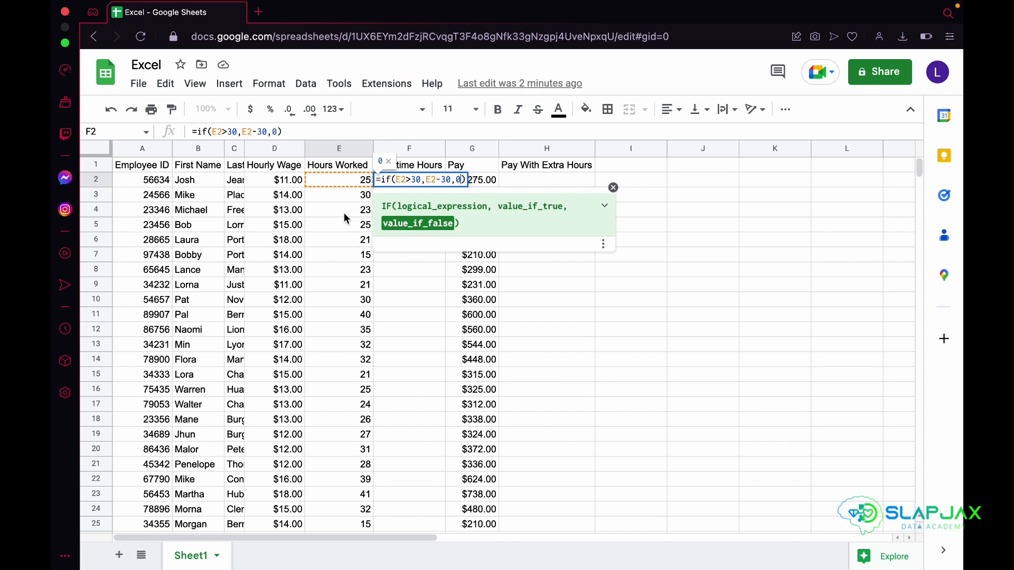
{"action": "type", "text": ")"}
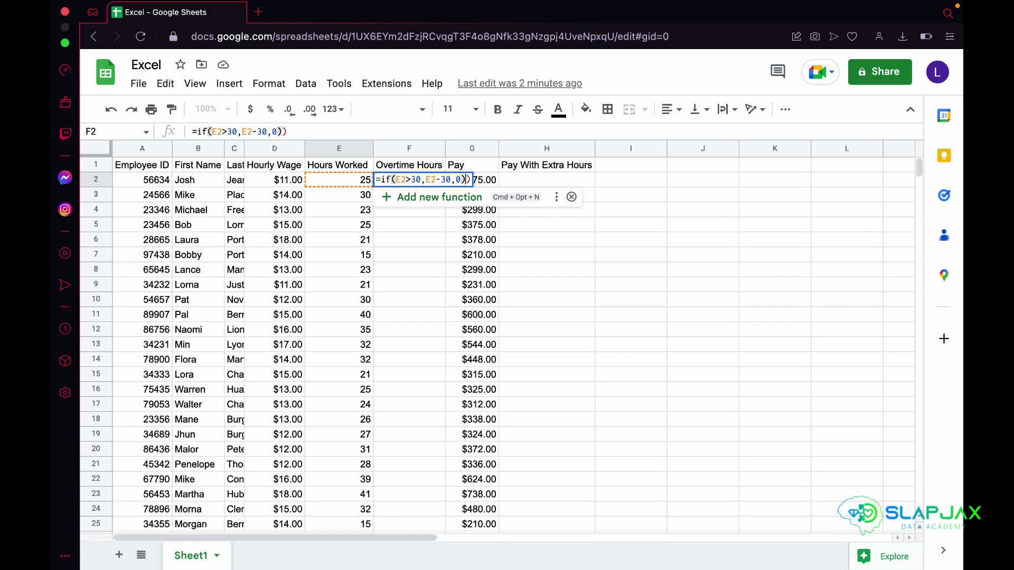
{"action": "key", "text": "Return"}
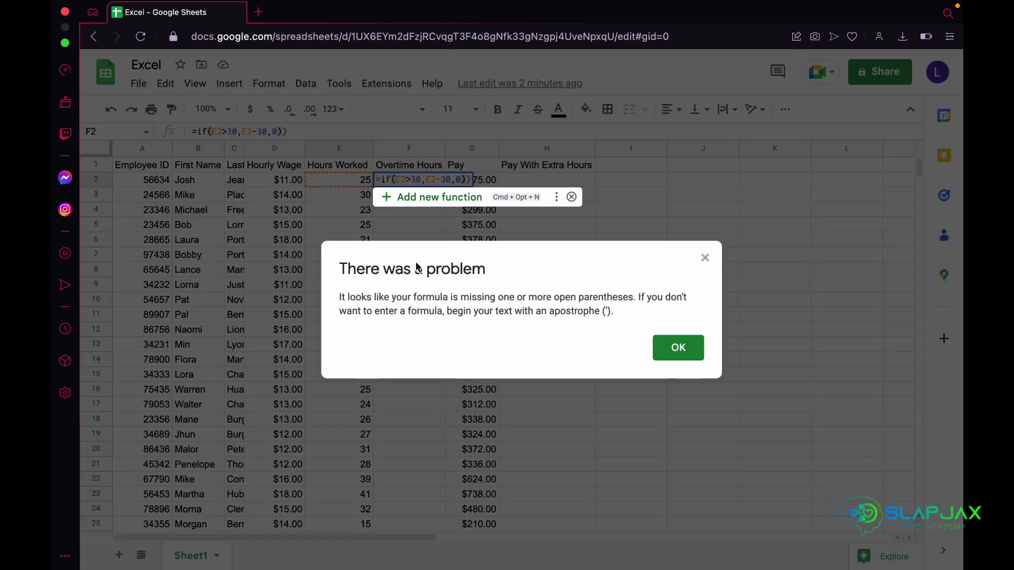
{"action": "left_click", "coordinate": [676, 347]}
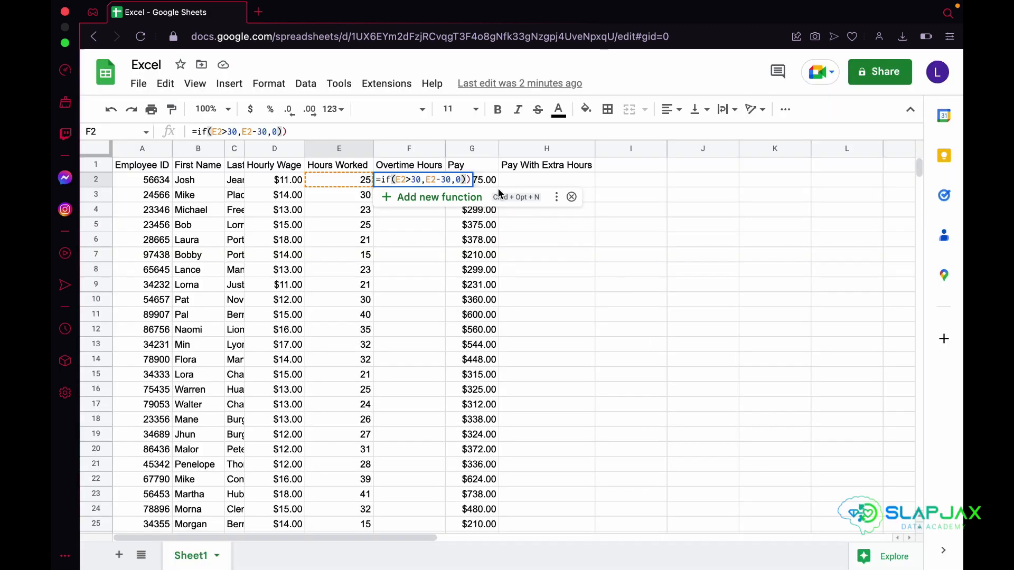
{"action": "key", "text": "BackSpace"}
{"action": "key", "text": "Return"}
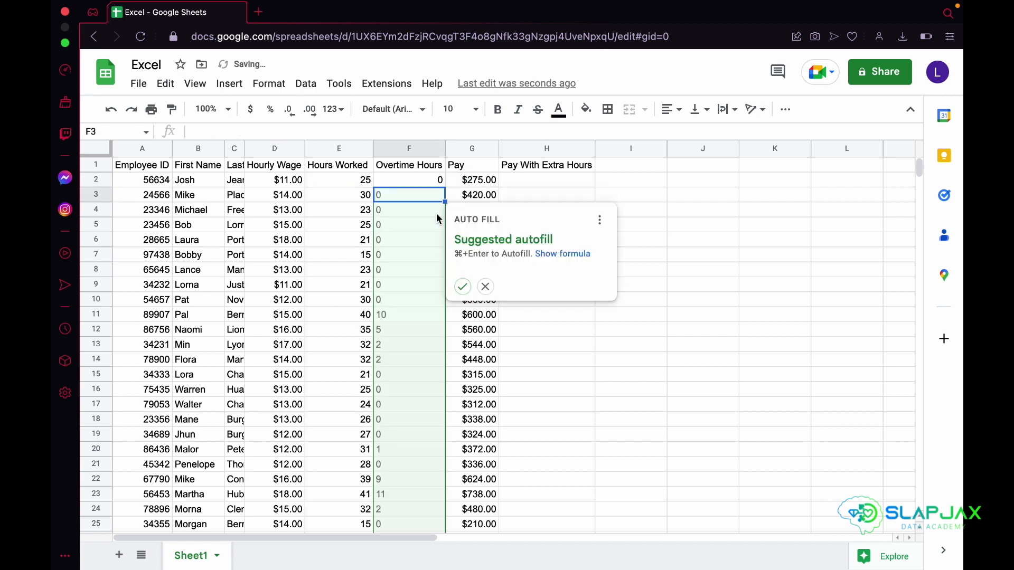
- Fill the overtime formula down the rest of the Overtime Hours column using the suggested autofill
{"action": "left_click", "coordinate": [462, 286]}
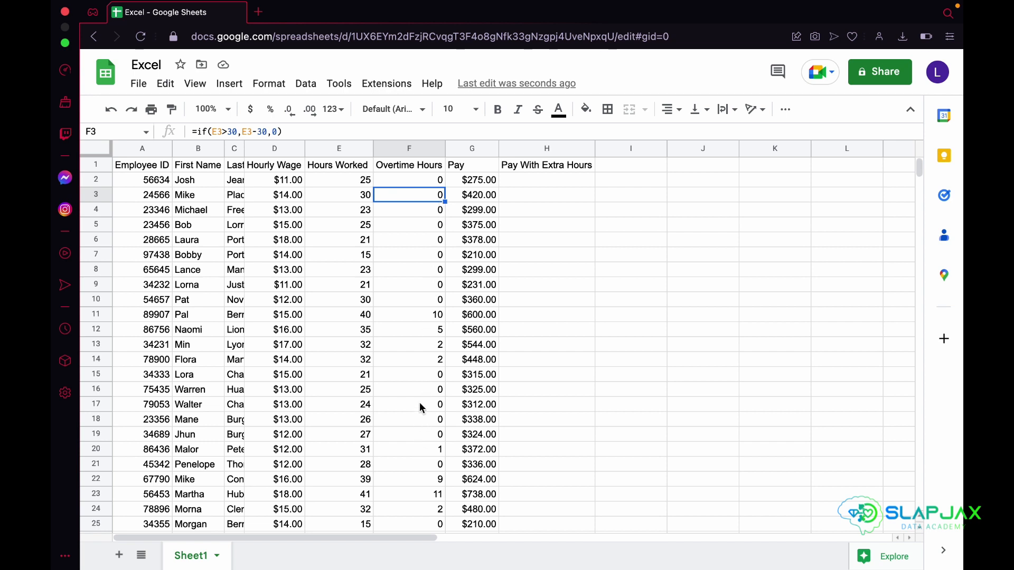
{"action": "scroll", "coordinate": [431, 346], "scroll_direction": "down", "scroll_amount": 3}
{"action": "scroll", "coordinate": [431, 346], "scroll_direction": "up", "scroll_amount": 3}
- Calculate the first employee's value under Pay With Extra Hours in cell H2 with the formula =.5*E2*F2
{"action": "left_click", "coordinate": [516, 179]}
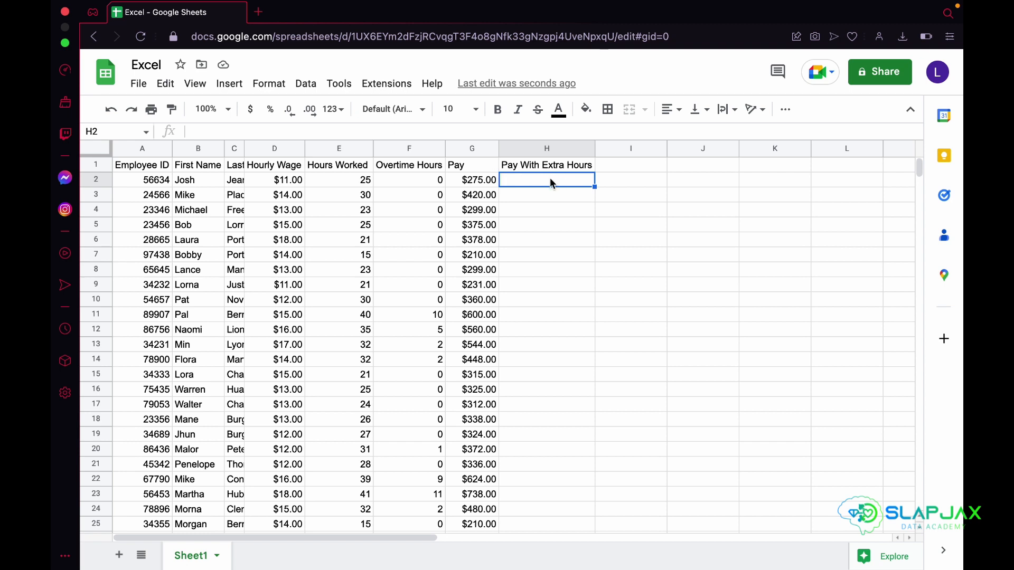
{"action": "type", "text": "=."}
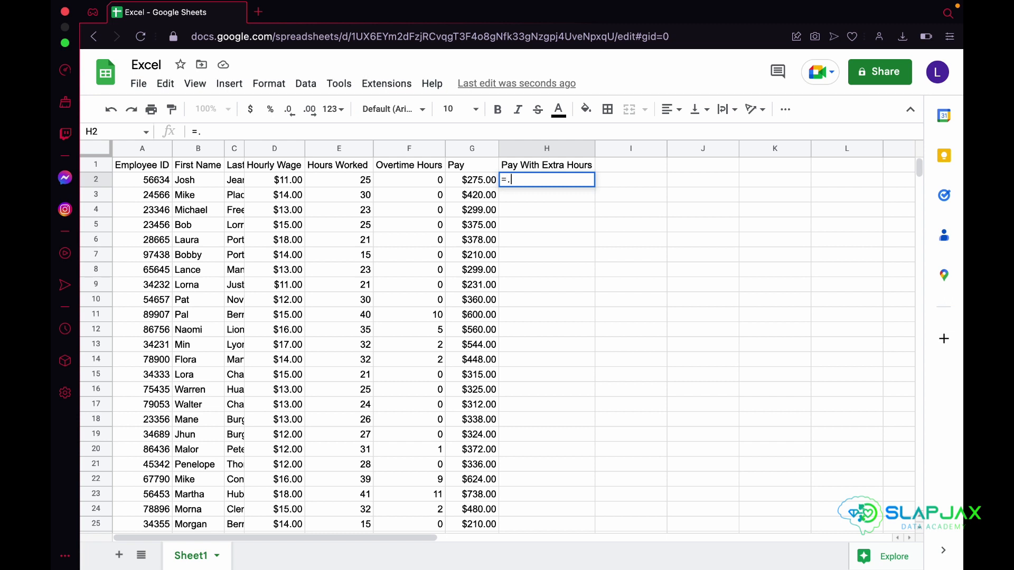
{"action": "type", "text": "5*"}
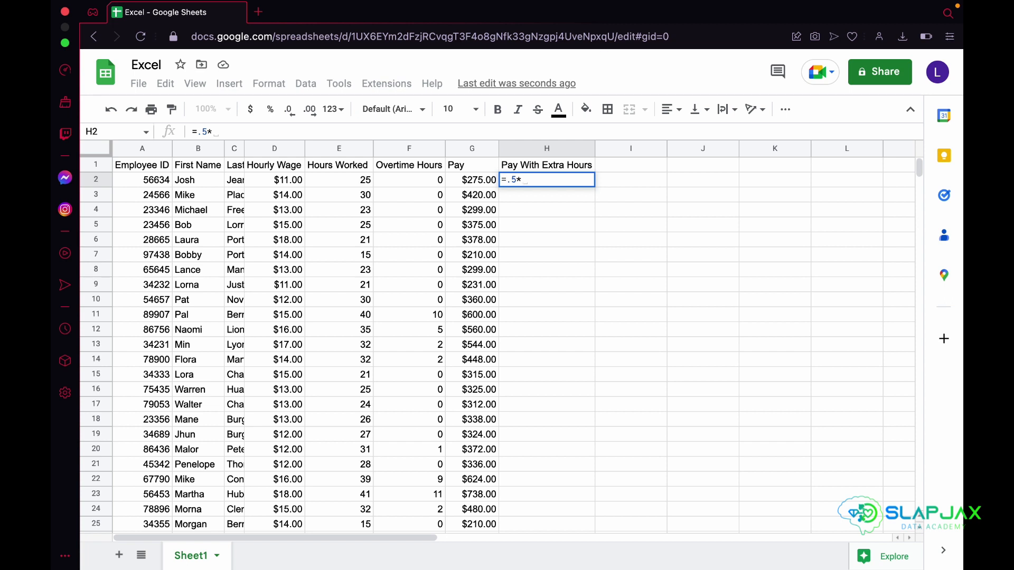
{"action": "left_click", "coordinate": [343, 179]}
{"action": "type", "text": "*"}
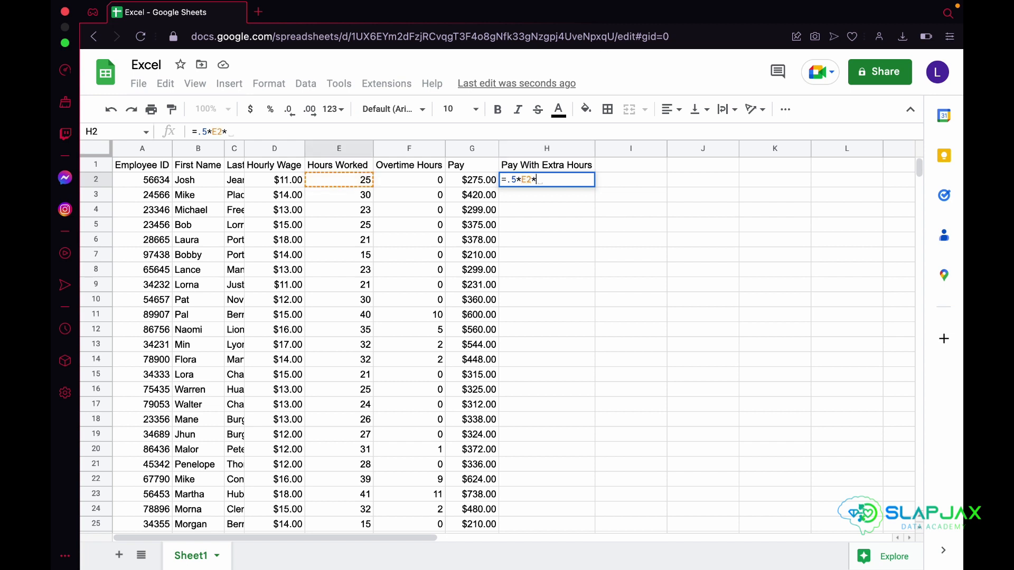
{"action": "left_click", "coordinate": [414, 185]}
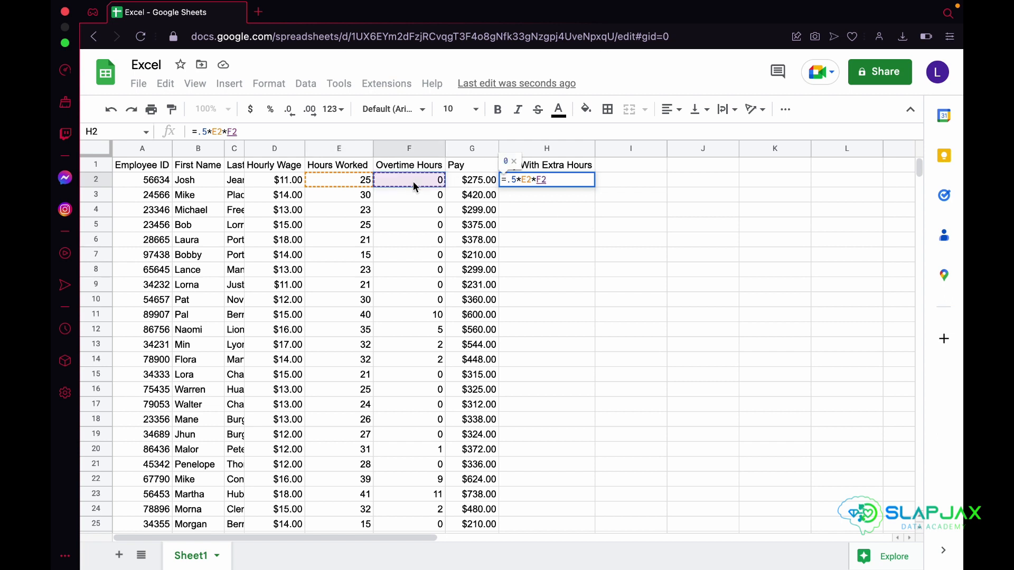
{"action": "key", "text": "Return"}
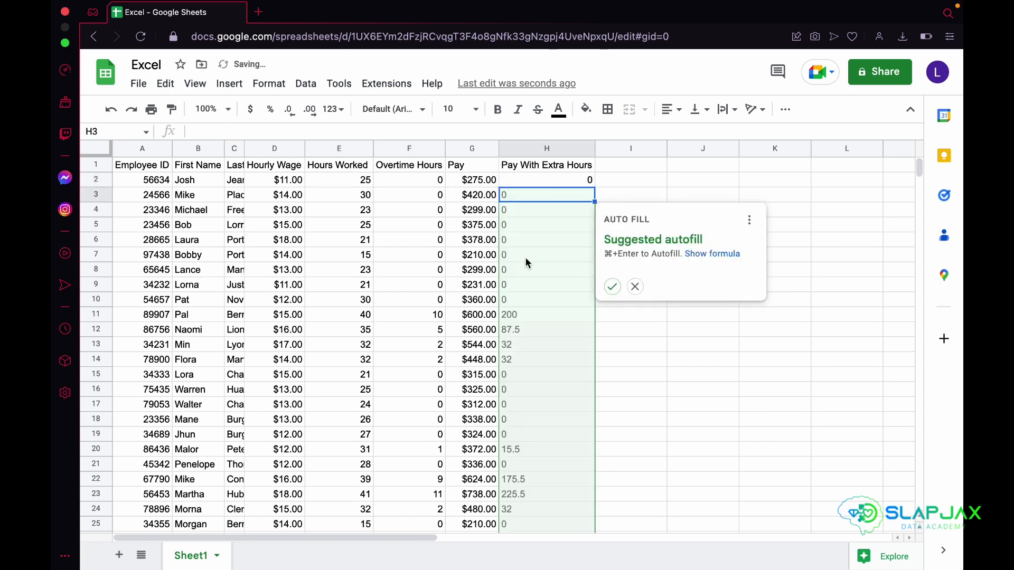
- Fill the extra-pay formula down the rest of the Pay With Extra Hours column using the suggested autofill
{"action": "left_click", "coordinate": [612, 287]}
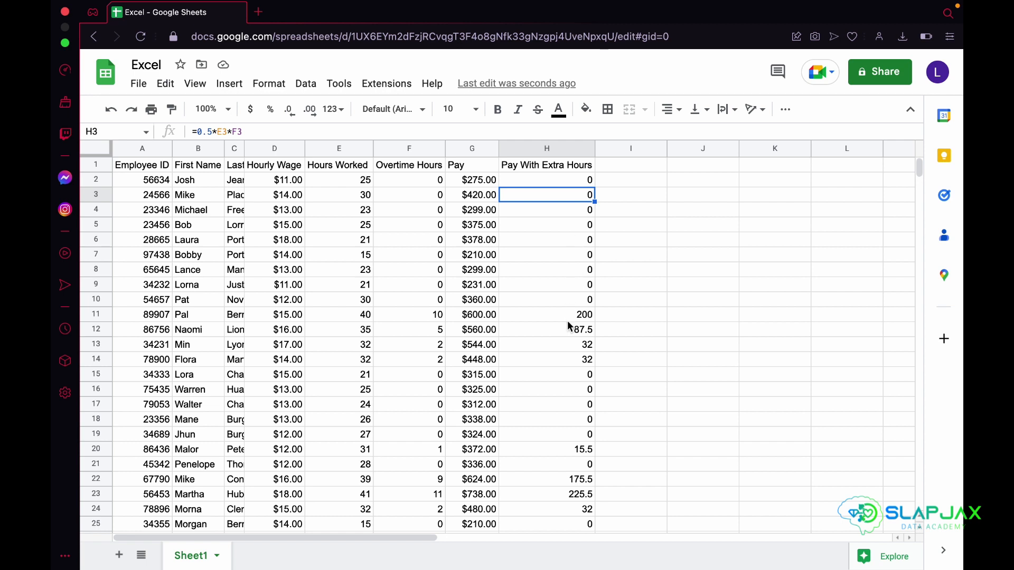
{"action": "scroll", "coordinate": [567, 321], "scroll_direction": "down", "scroll_amount": 5}
{"action": "scroll", "coordinate": [568, 321], "scroll_direction": "up", "scroll_amount": 3}
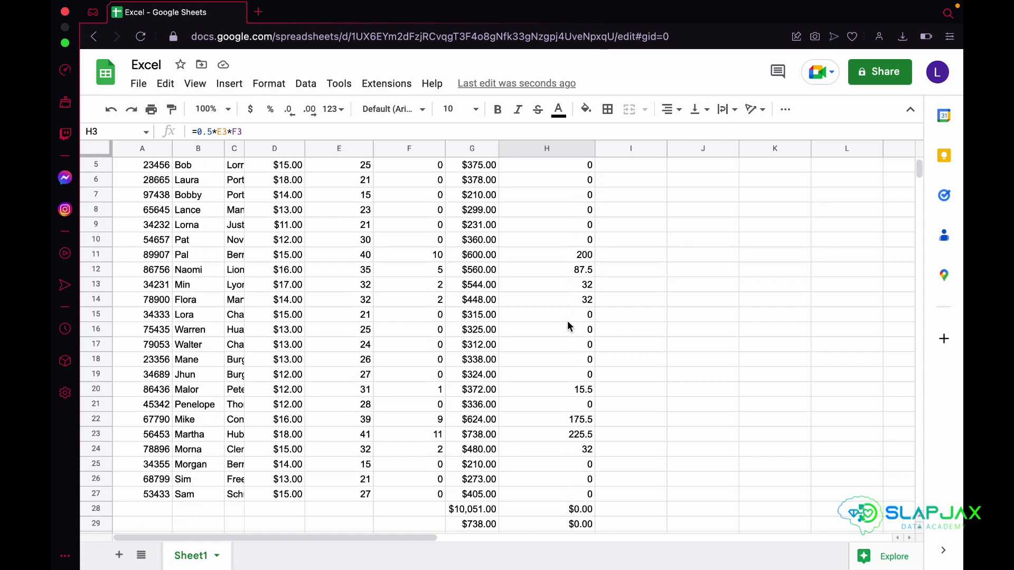
{"action": "scroll", "coordinate": [567, 321], "scroll_direction": "up", "scroll_amount": 2}
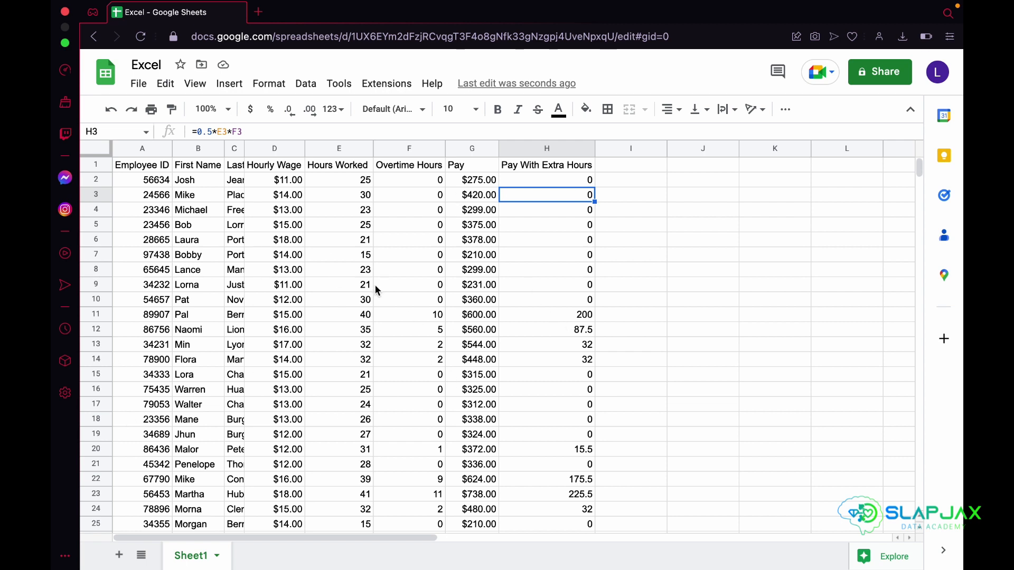
- Fit the Last Name column's width to its contents and insert a chart based on that column
{"action": "left_click", "coordinate": [236, 148]}
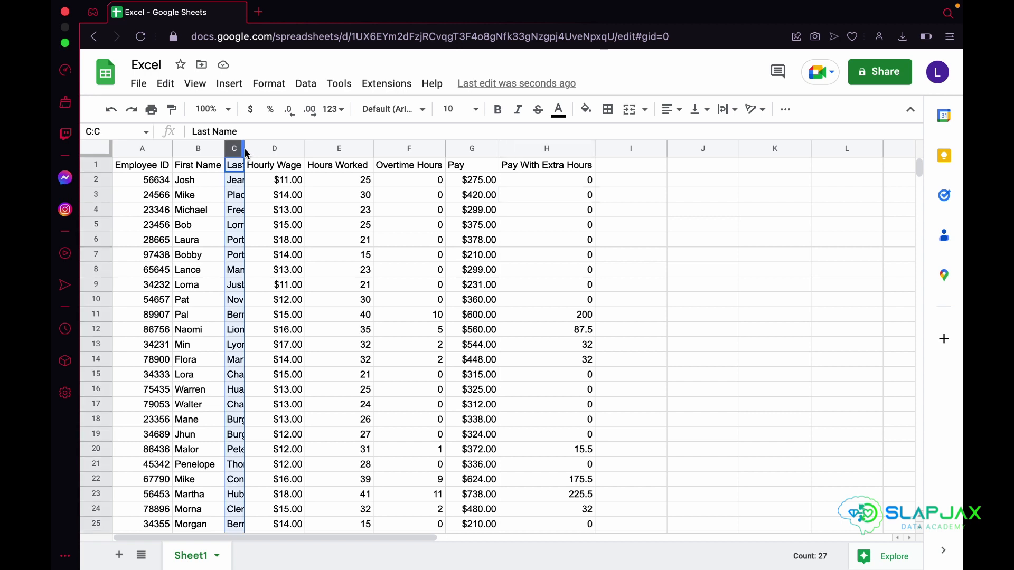
{"action": "double_click", "coordinate": [243, 148]}
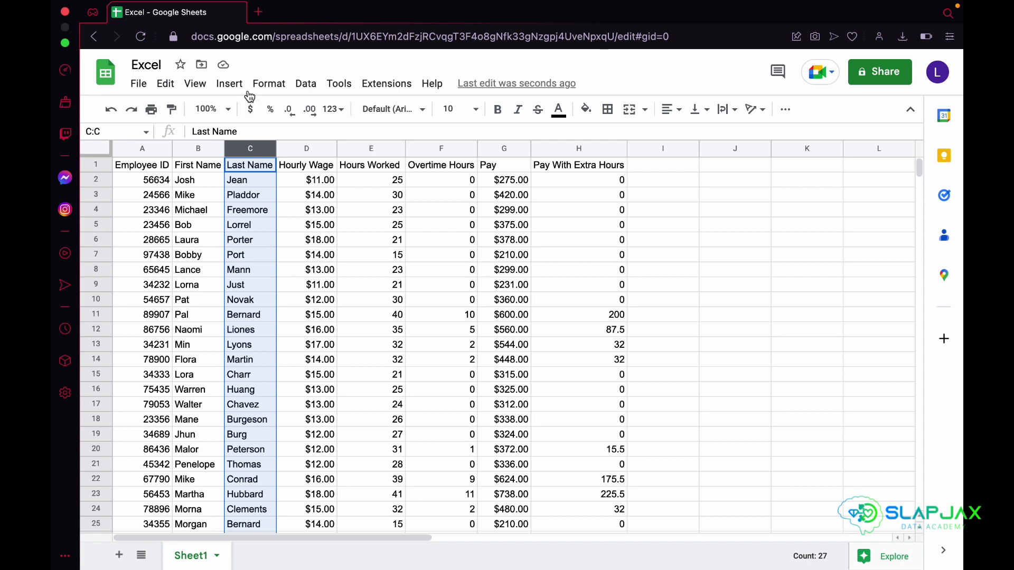
{"action": "left_click", "coordinate": [229, 84]}
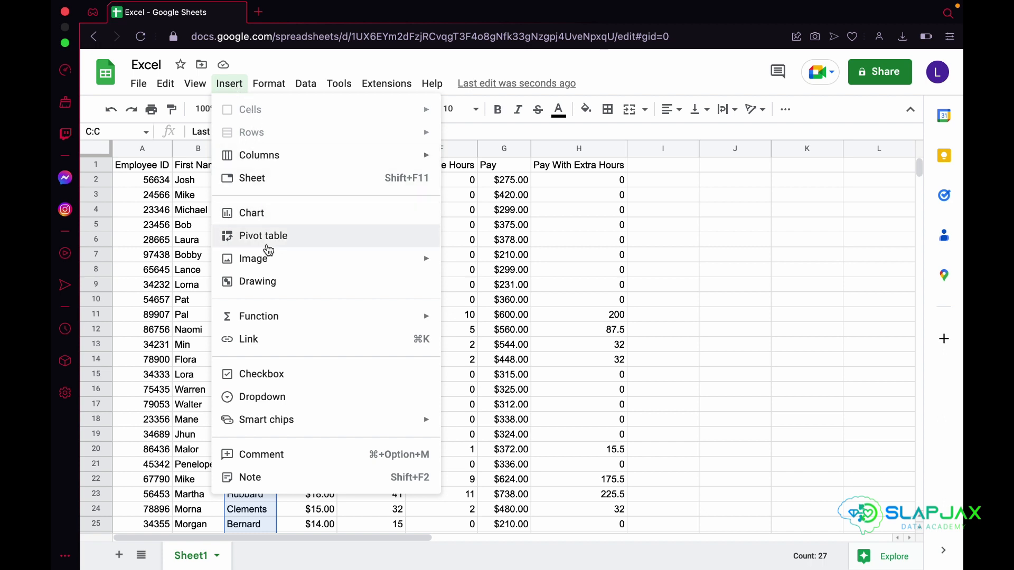
{"action": "left_click", "coordinate": [253, 219]}
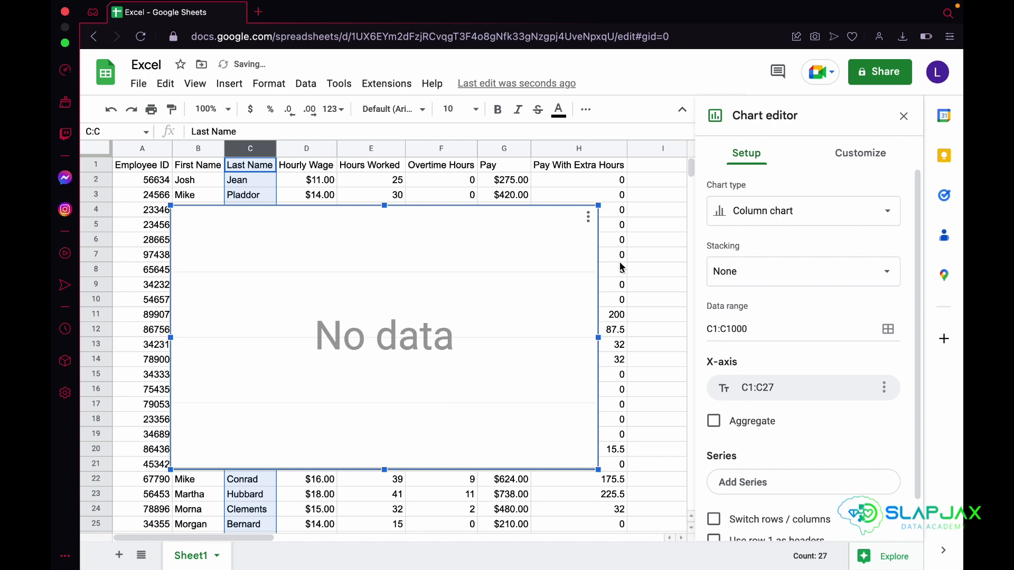
- Try the pie chart type for the chart based on the Last Name column
{"action": "left_click", "coordinate": [780, 222]}
{"action": "scroll", "coordinate": [801, 342], "scroll_direction": "down", "scroll_amount": 5}
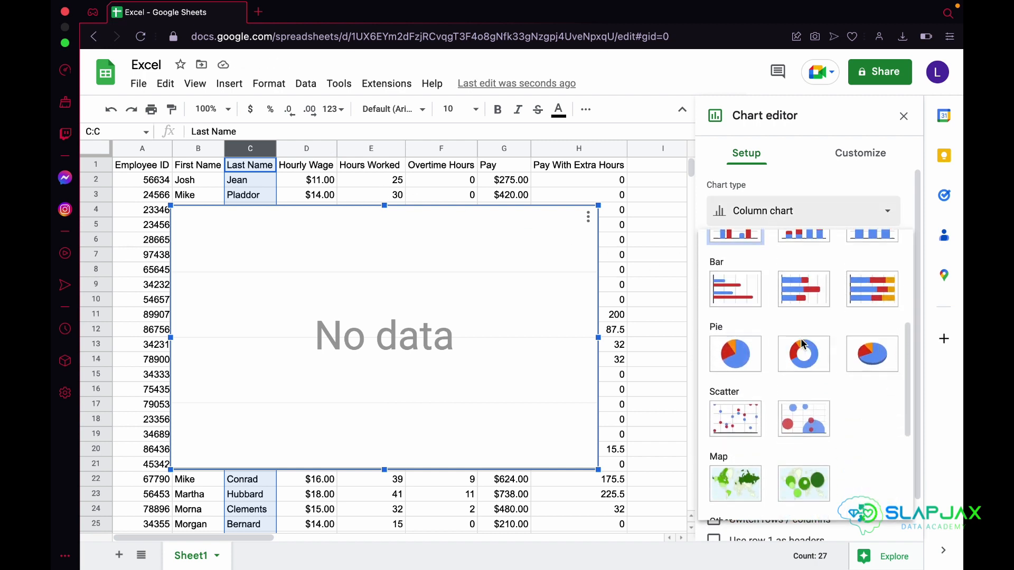
{"action": "scroll", "coordinate": [801, 342], "scroll_direction": "down", "scroll_amount": 2}
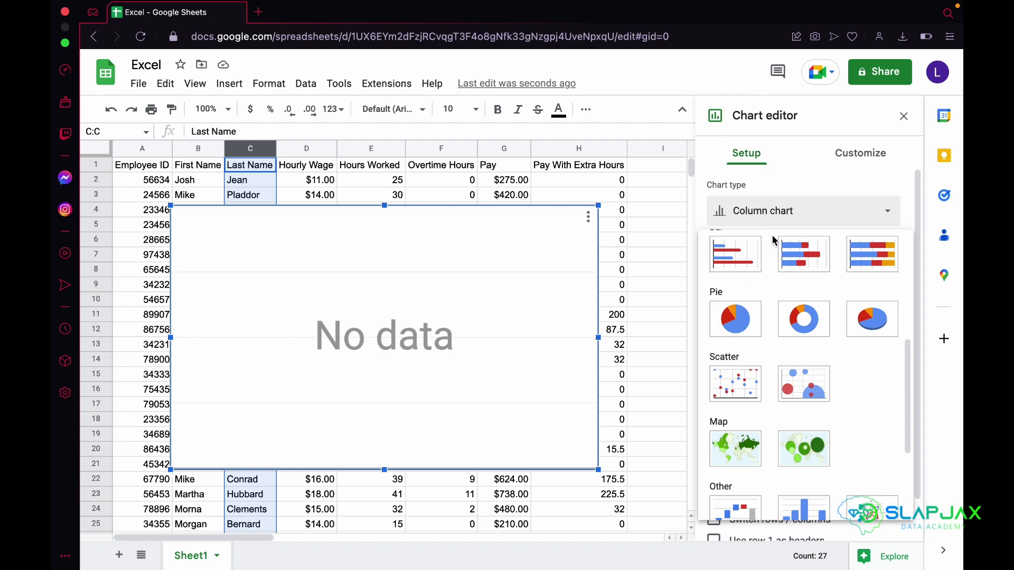
{"action": "scroll", "coordinate": [773, 238], "scroll_direction": "up", "scroll_amount": 4}
{"action": "scroll", "coordinate": [782, 295], "scroll_direction": "down", "scroll_amount": 8}
{"action": "scroll", "coordinate": [775, 313], "scroll_direction": "up", "scroll_amount": 2}
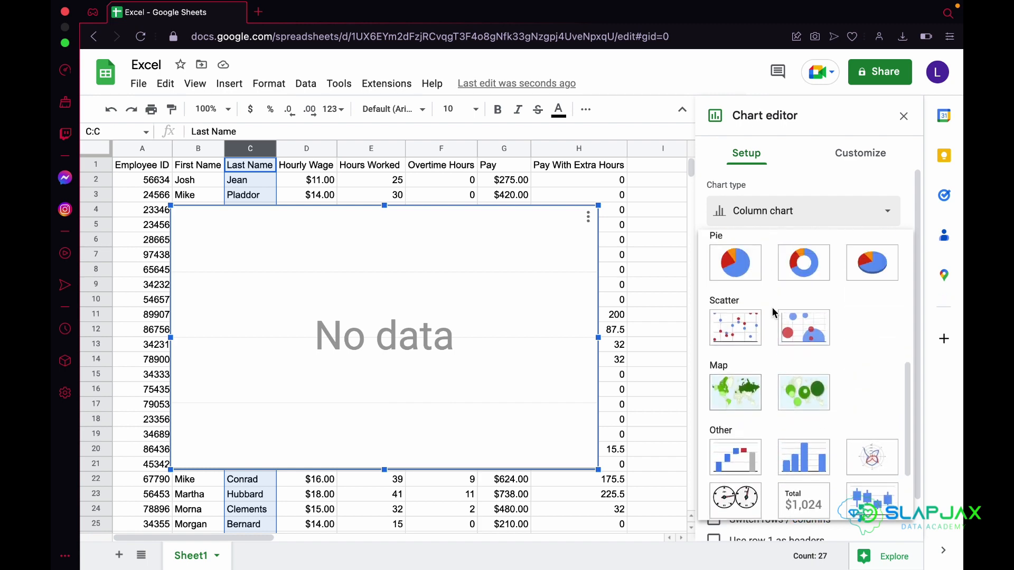
{"action": "scroll", "coordinate": [774, 313], "scroll_direction": "up", "scroll_amount": 5}
{"action": "scroll", "coordinate": [792, 343], "scroll_direction": "down", "scroll_amount": 1}
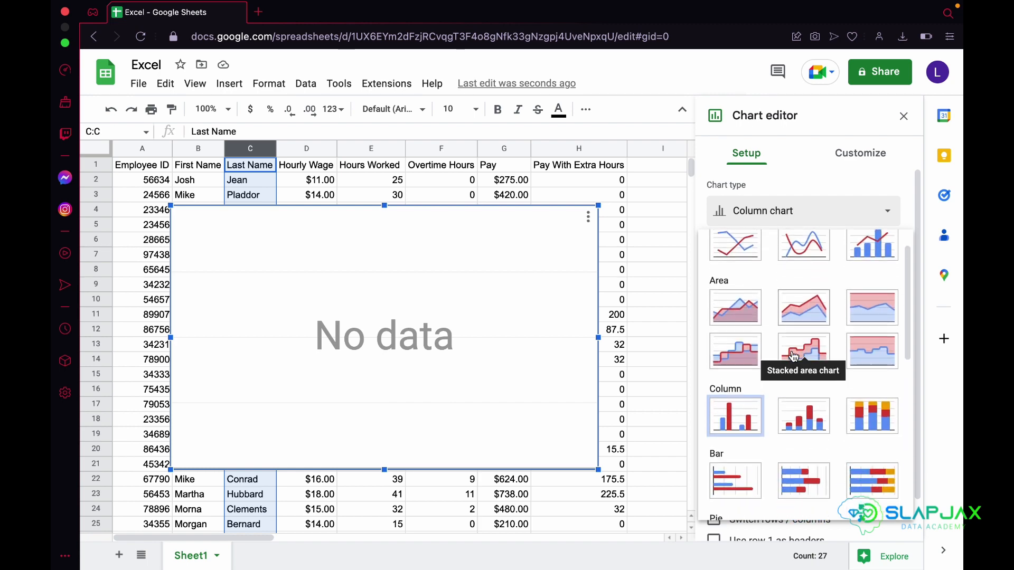
{"action": "scroll", "coordinate": [755, 285], "scroll_direction": "down", "scroll_amount": 5}
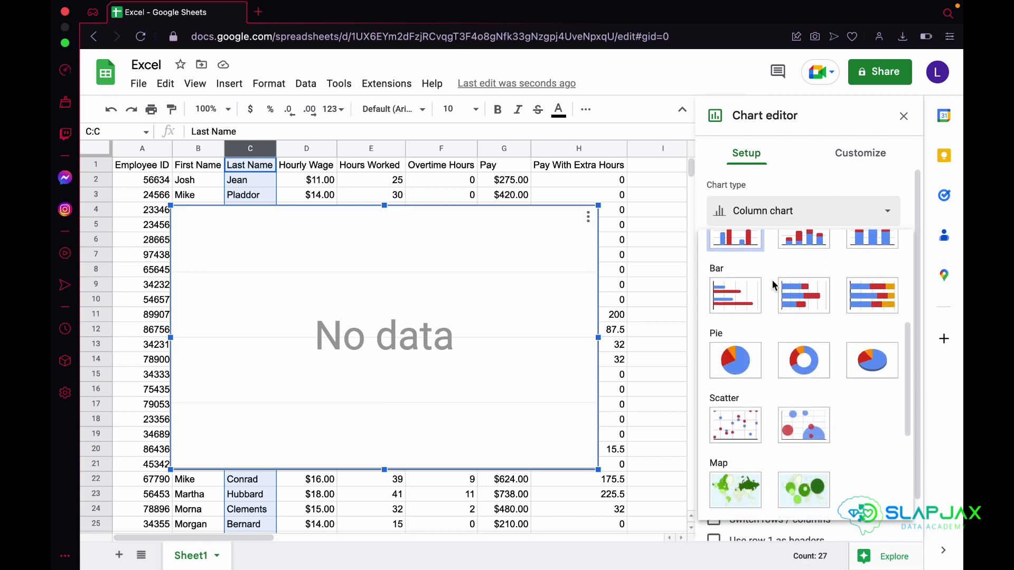
{"action": "left_click", "coordinate": [744, 279]}
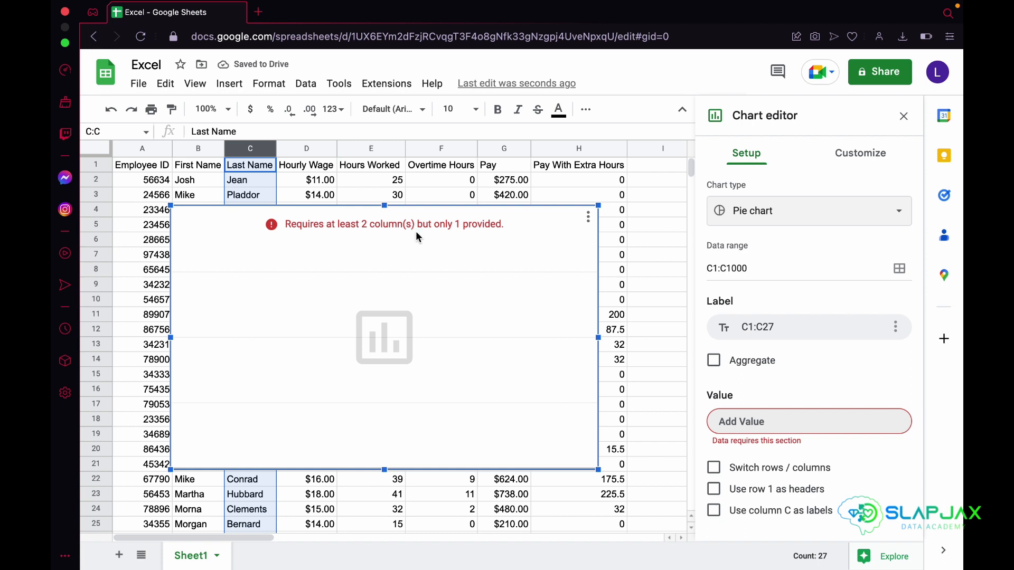
- Delete the chart based on the Last Name column and insert a new chart of the payroll data with cell I2 selected
{"action": "left_click", "coordinate": [652, 182]}
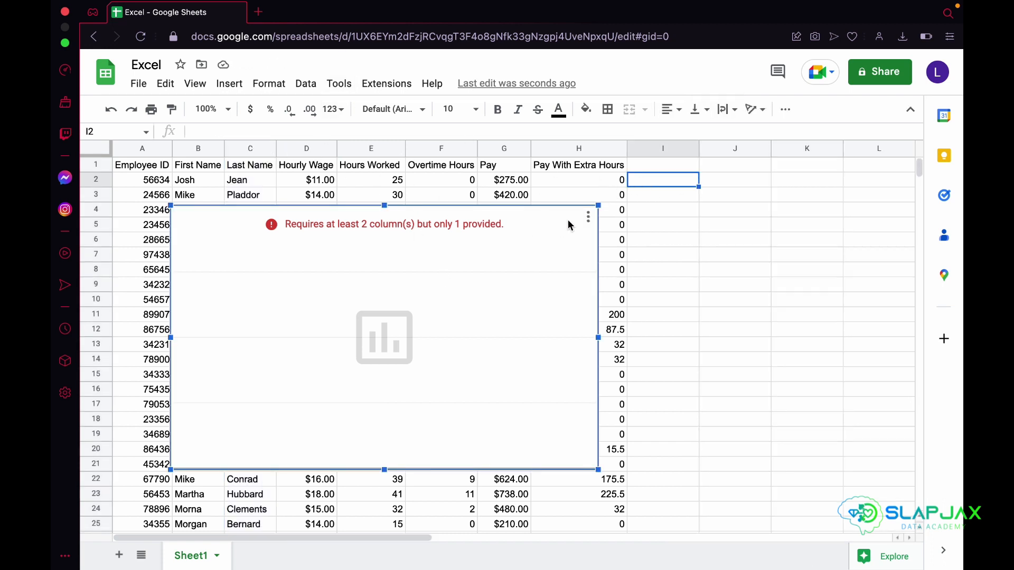
{"action": "key", "text": "Delete"}
{"action": "left_click", "coordinate": [232, 84]}
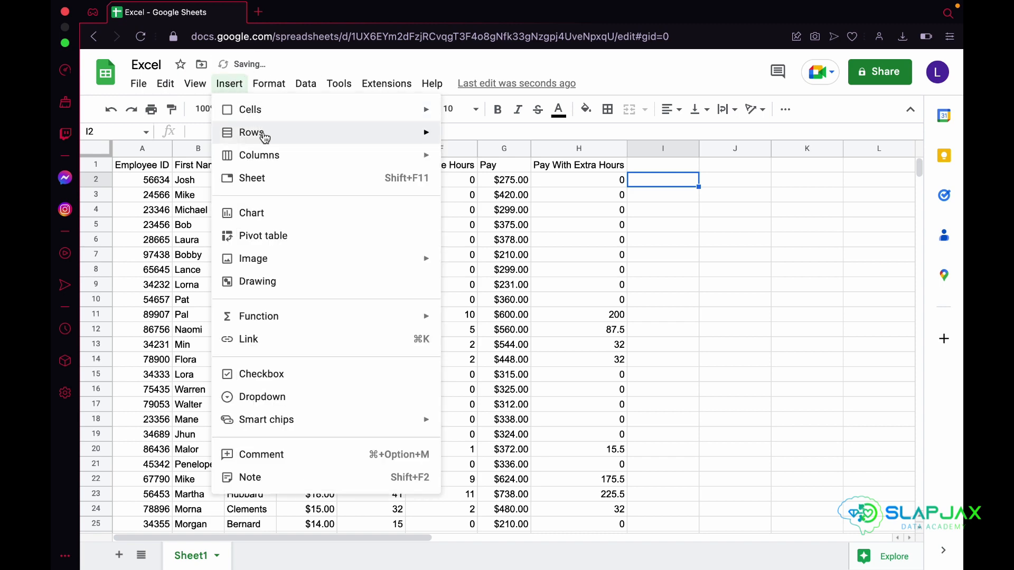
{"action": "key", "text": "Escape"}
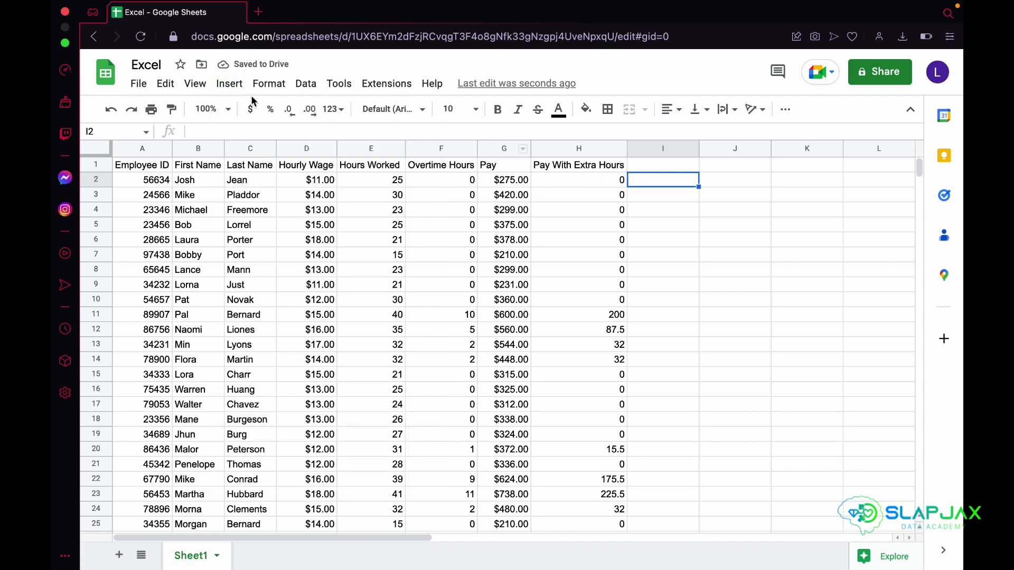
- Change the new payroll chart from stacked columns to a pie chart
{"action": "left_click", "coordinate": [757, 211]}
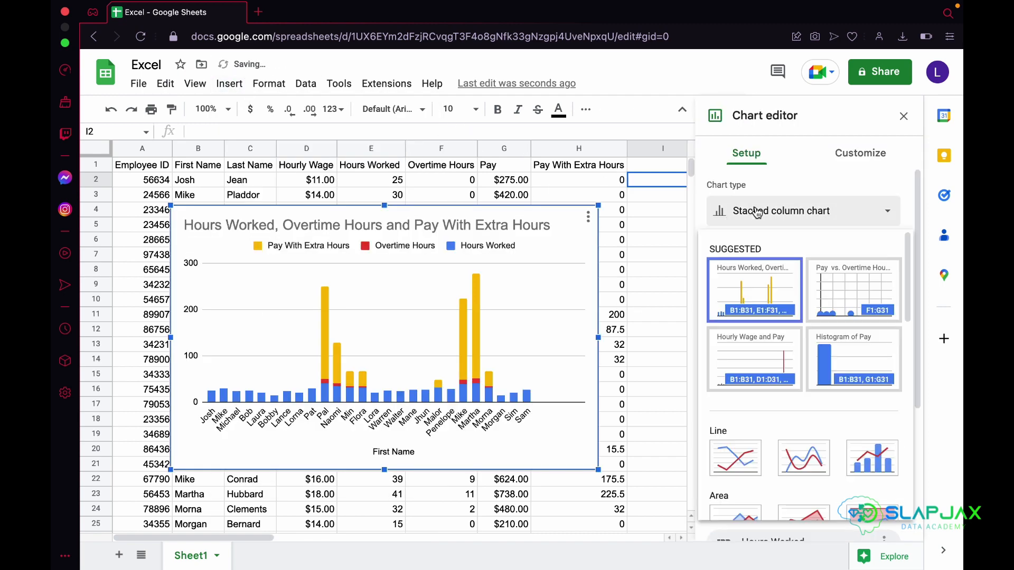
{"action": "scroll", "coordinate": [789, 373], "scroll_direction": "down", "scroll_amount": 5}
{"action": "scroll", "coordinate": [788, 374], "scroll_direction": "down", "scroll_amount": 3}
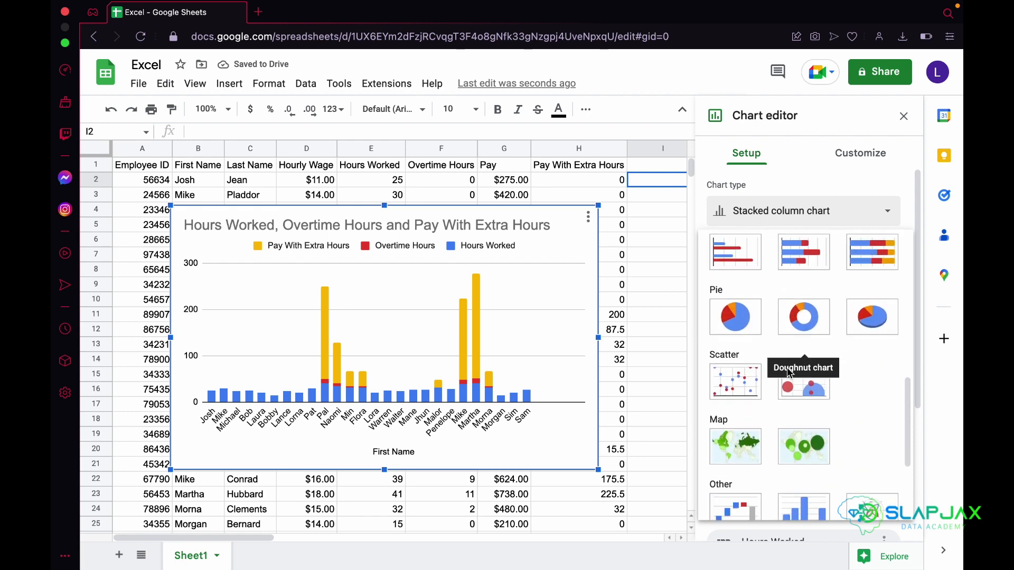
{"action": "left_click", "coordinate": [734, 338]}
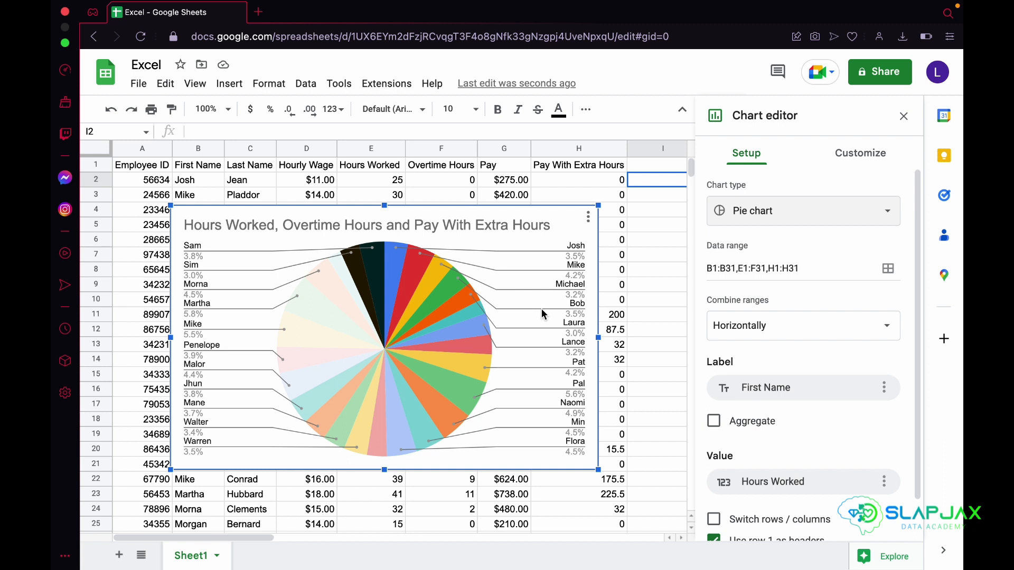
- Change the payroll chart's type to a line chart and close the chart editor
{"action": "left_click", "coordinate": [792, 214]}
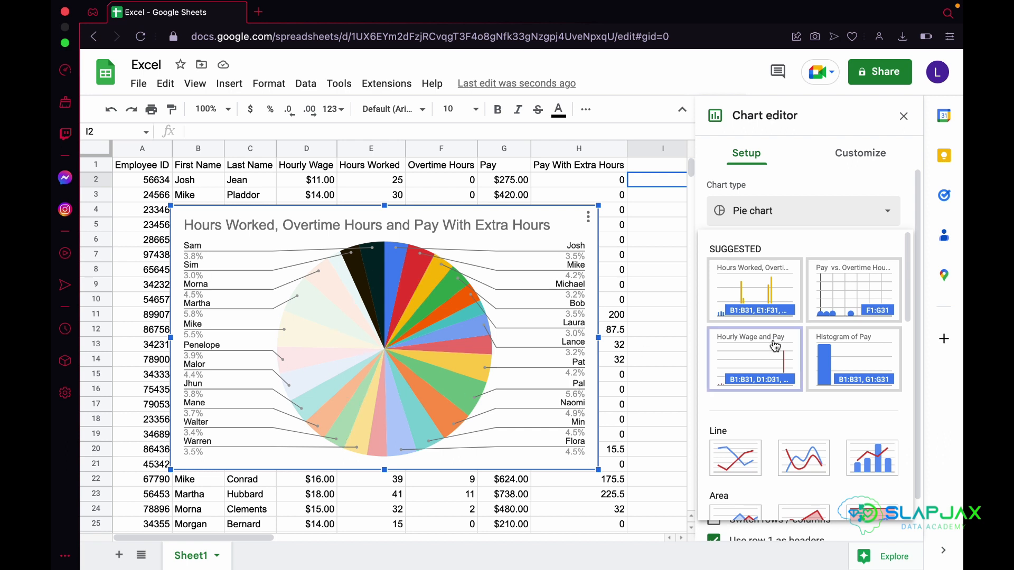
{"action": "scroll", "coordinate": [774, 346], "scroll_direction": "down", "scroll_amount": 5}
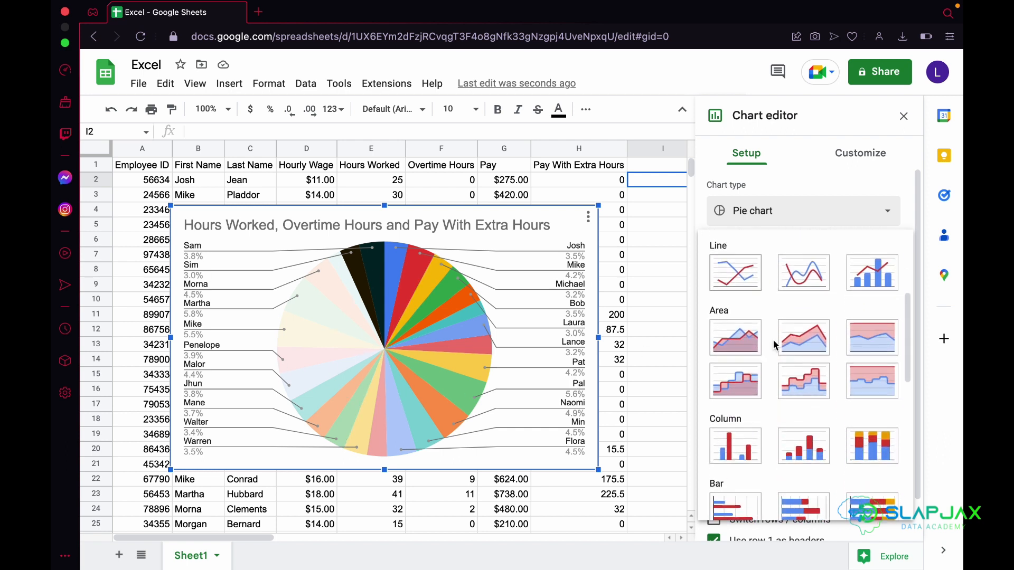
{"action": "scroll", "coordinate": [775, 345], "scroll_direction": "down", "scroll_amount": 10}
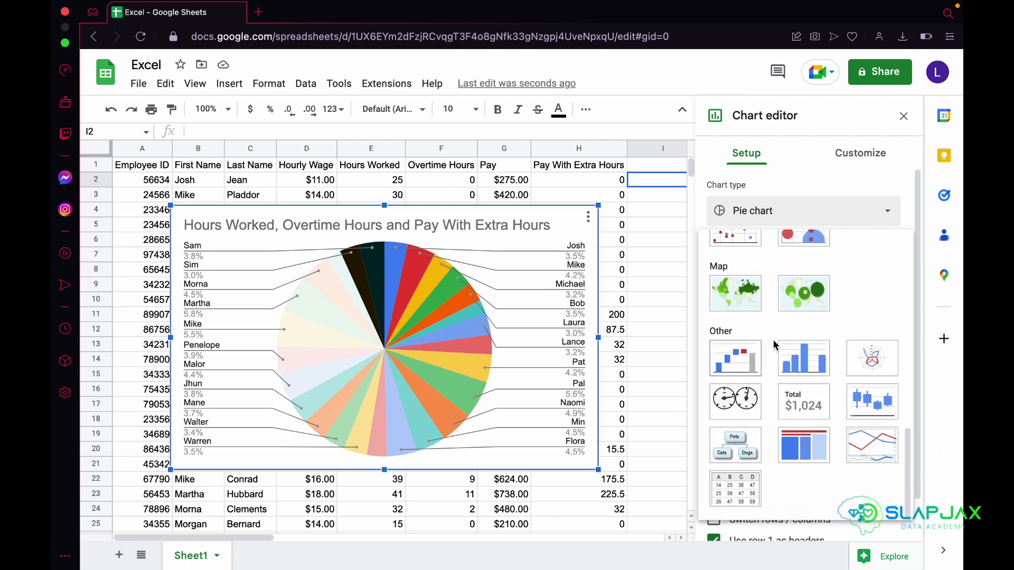
{"action": "scroll", "coordinate": [772, 339], "scroll_direction": "up", "scroll_amount": 15}
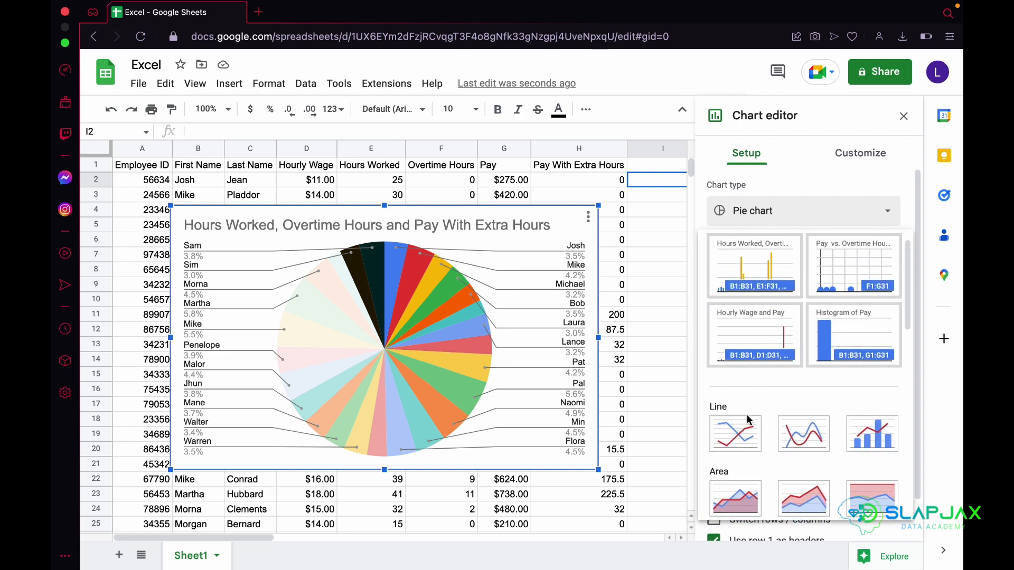
{"action": "left_click", "coordinate": [737, 437]}
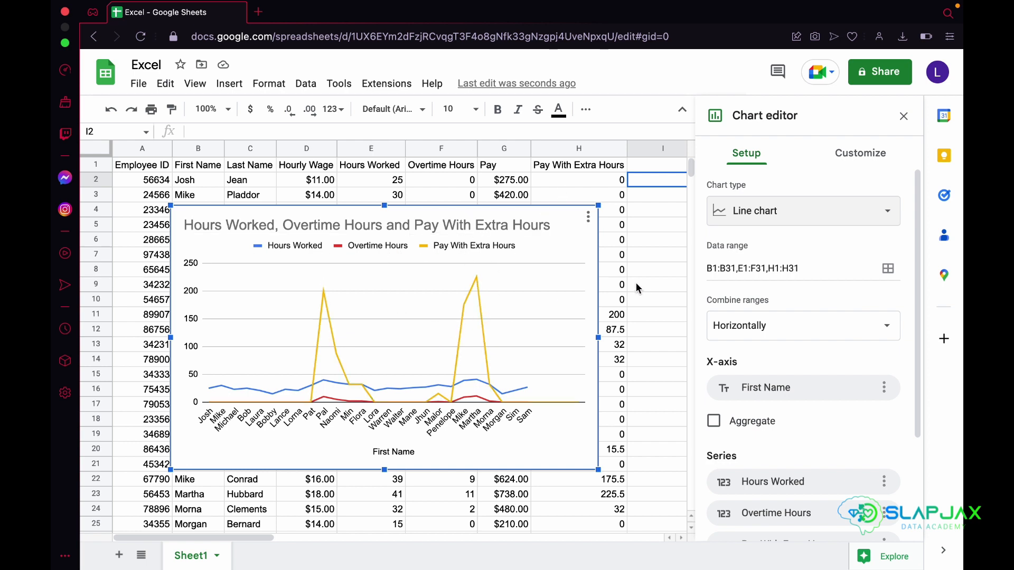
{"action": "left_click", "coordinate": [904, 119]}
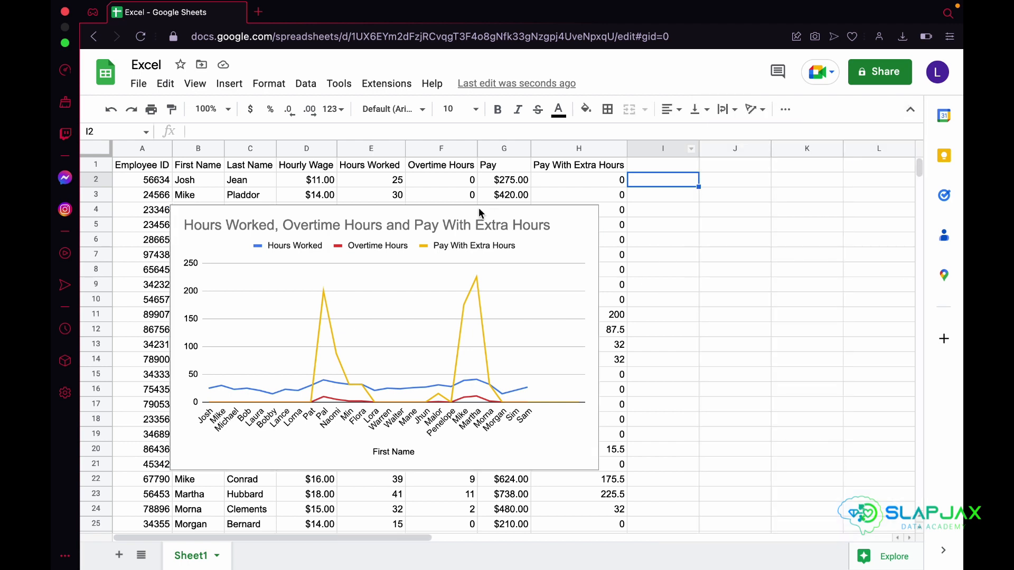